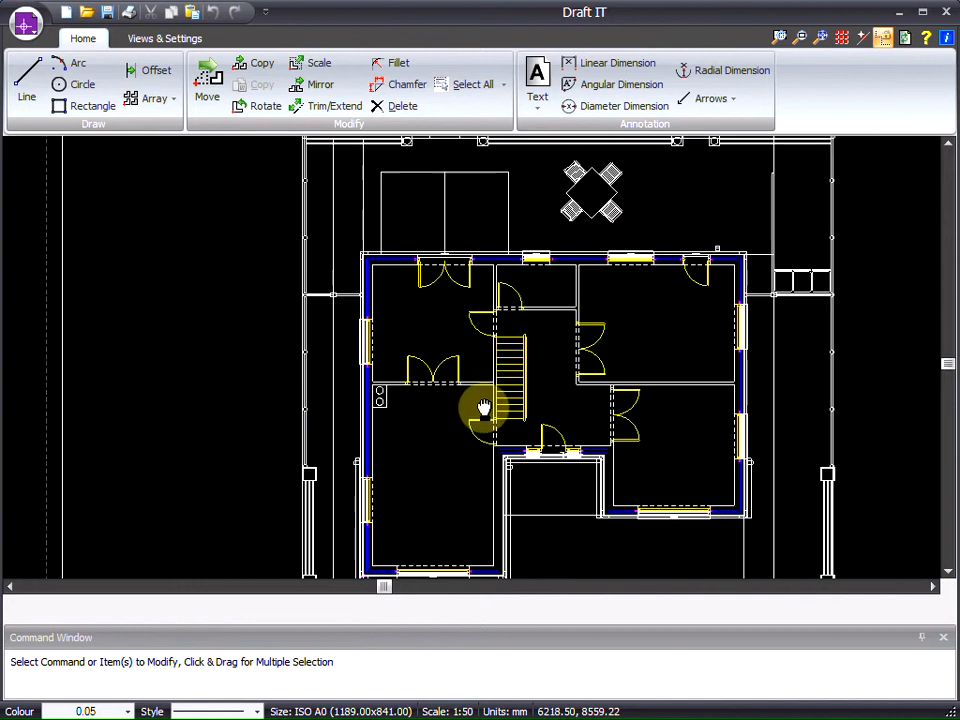
pyautogui.scroll(2, 530, 410)
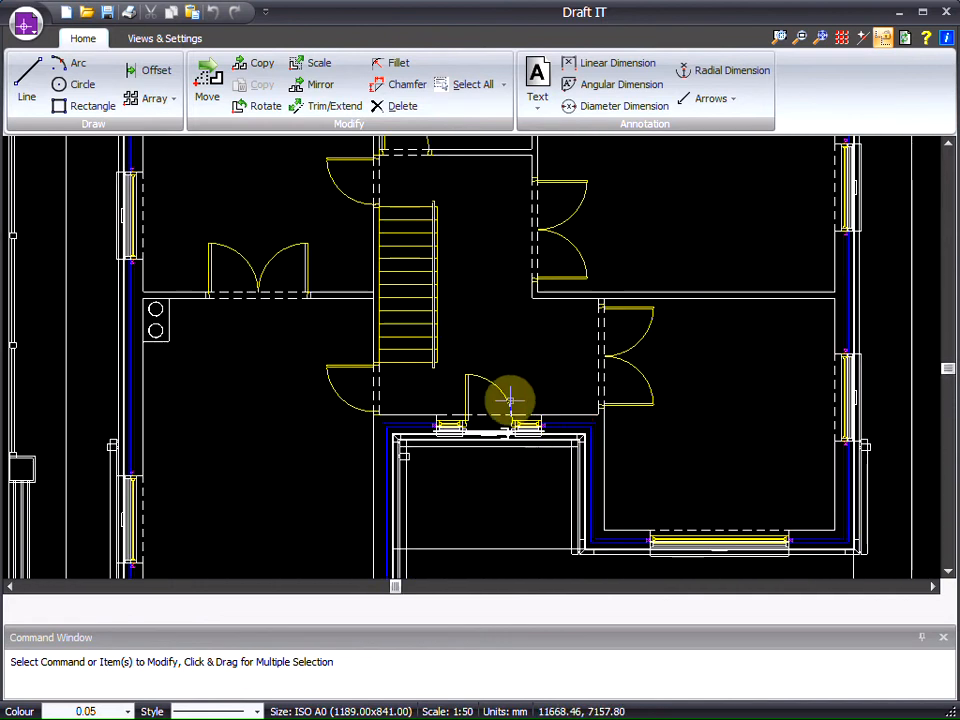
pyautogui.scroll(-3, 477, 420)
pyautogui.scroll(3, 448, 248)
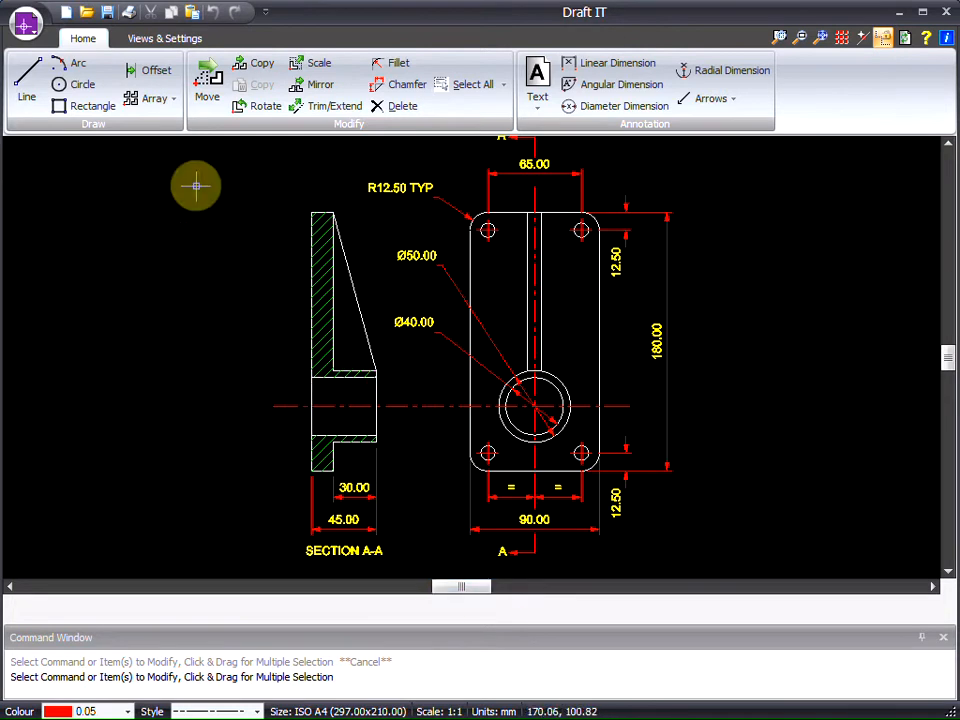
pyautogui.click(30, 80)
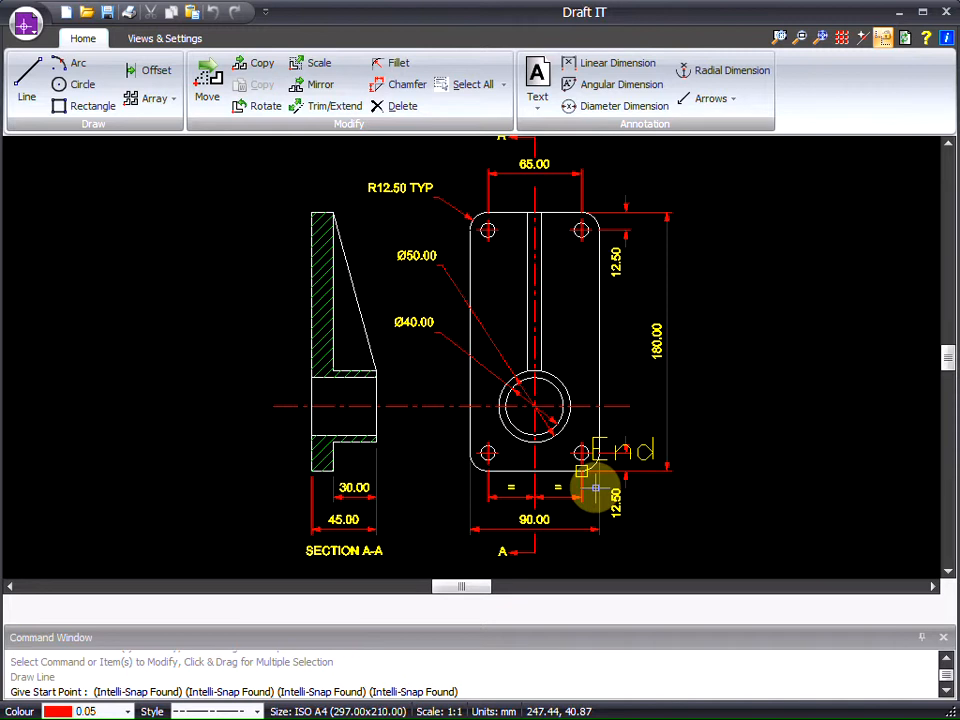
pyautogui.scroll(5, 596, 488)
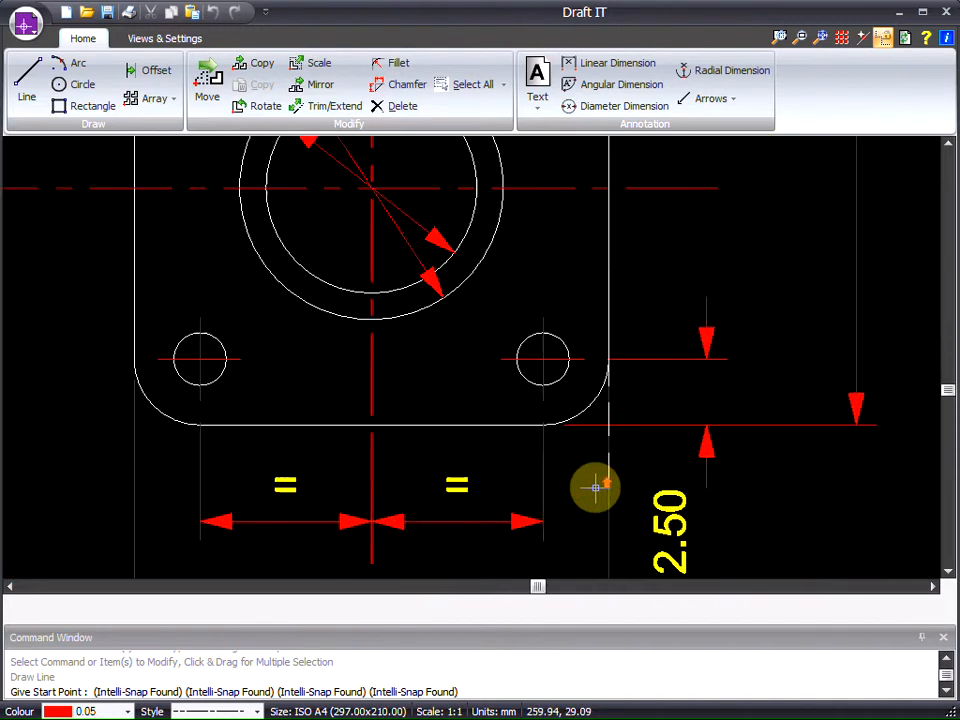
pyautogui.scroll(-1, 234, 534)
pyautogui.scroll(-1, 336, 566)
pyautogui.scroll(-3, 303, 495)
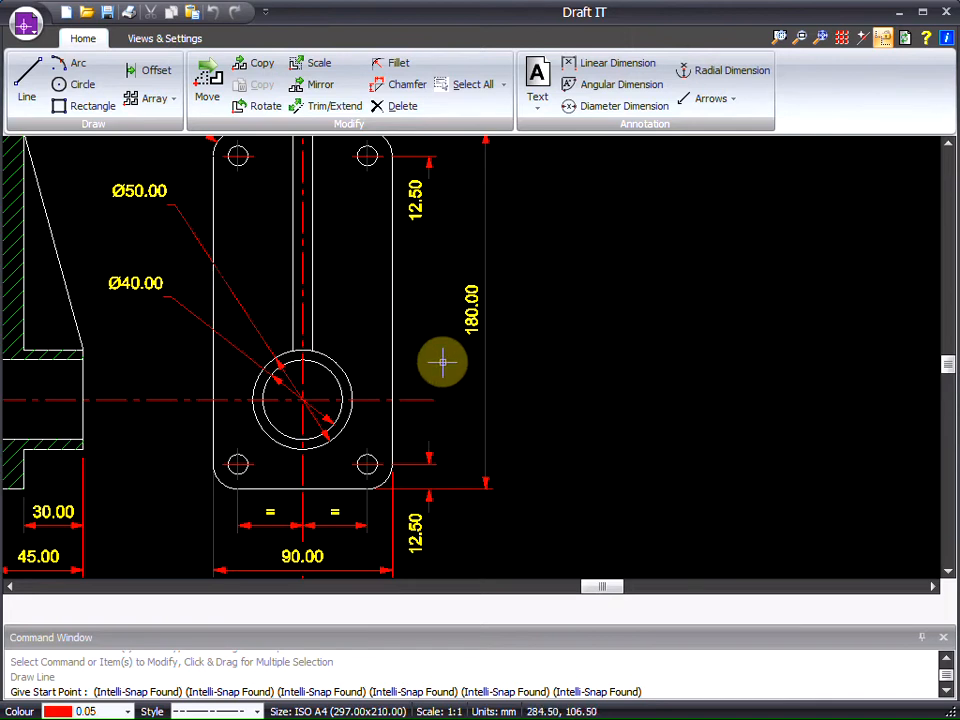
pyautogui.moveTo(614, 379); pyautogui.dragTo(729, 336, button='middle')
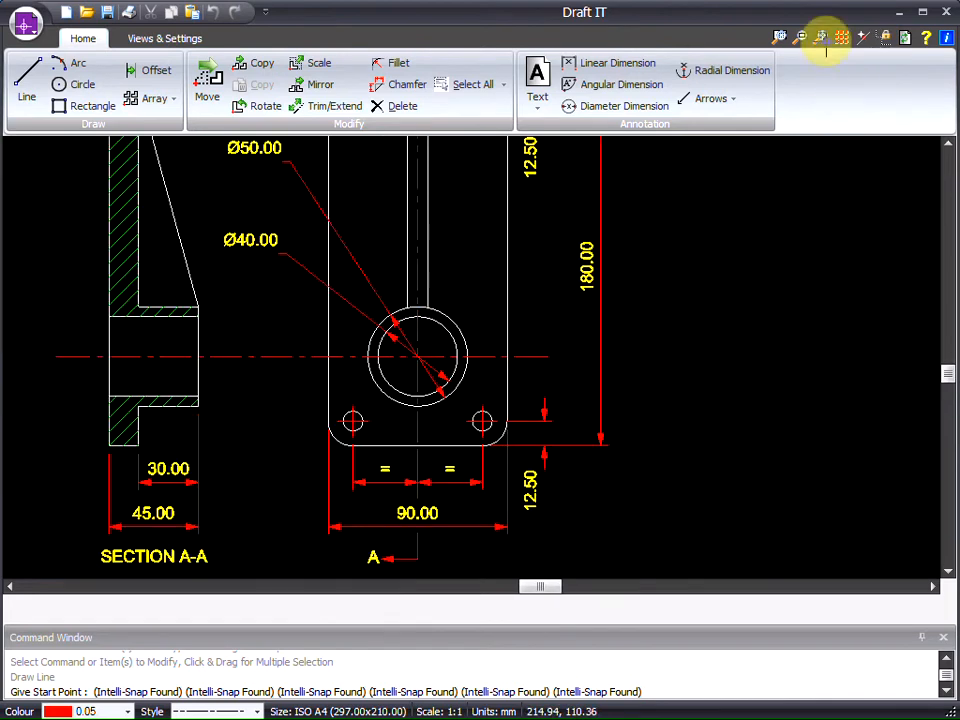
pyautogui.click(822, 37)
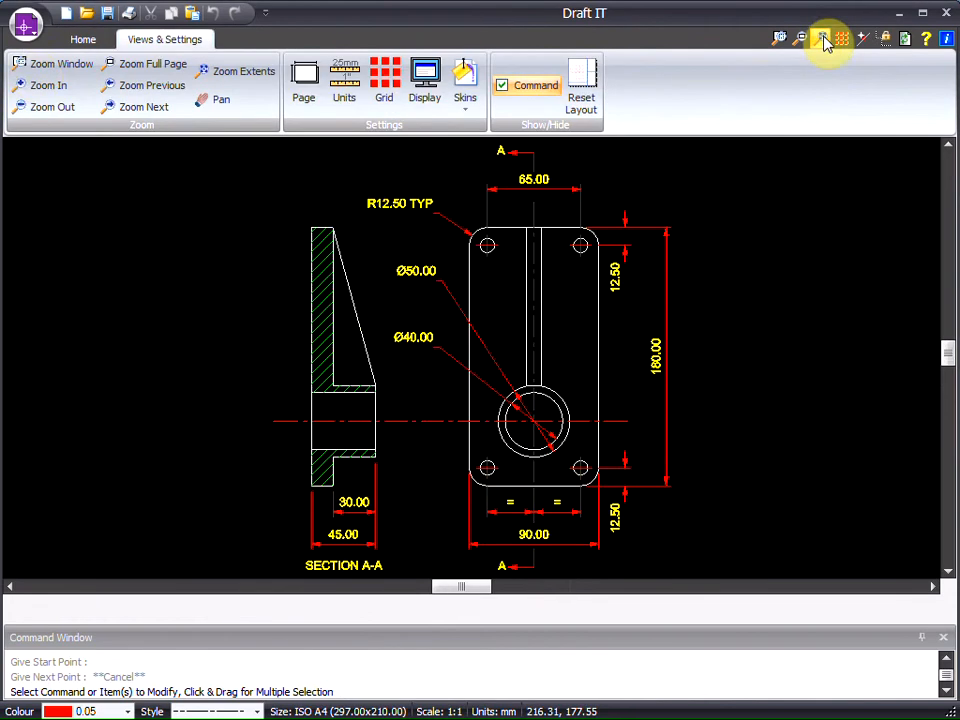
pyautogui.click(82, 39)
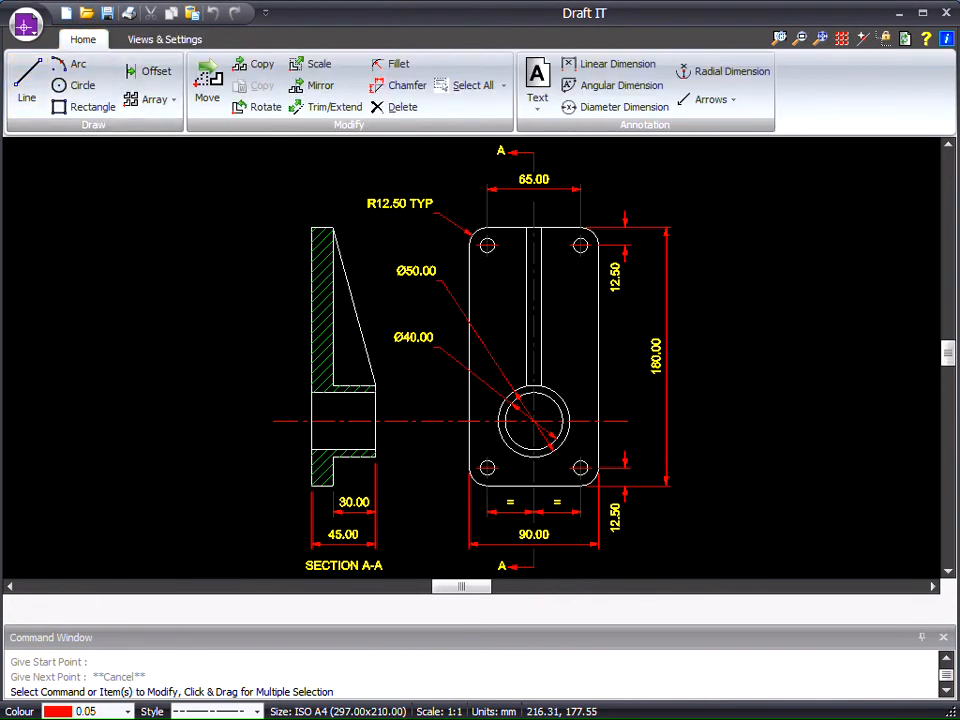
# Draw a 20 mm line at 180° starting from the lower-left corner of the hatched section
pyautogui.click(28, 80)
pyautogui.scroll(6, 294, 491)
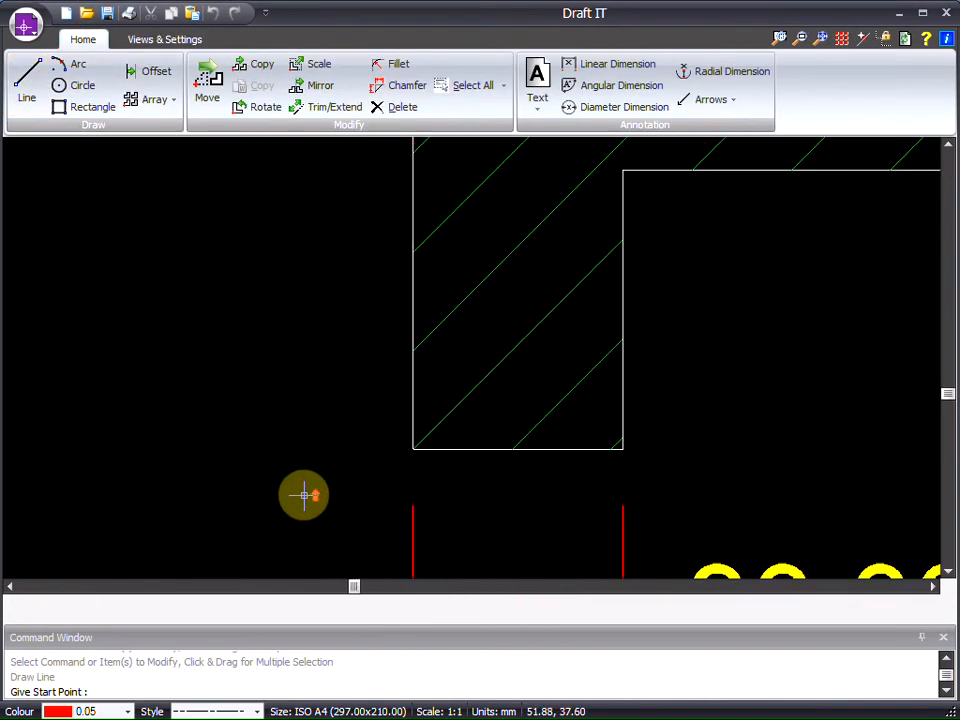
pyautogui.scroll(-1, 643, 457)
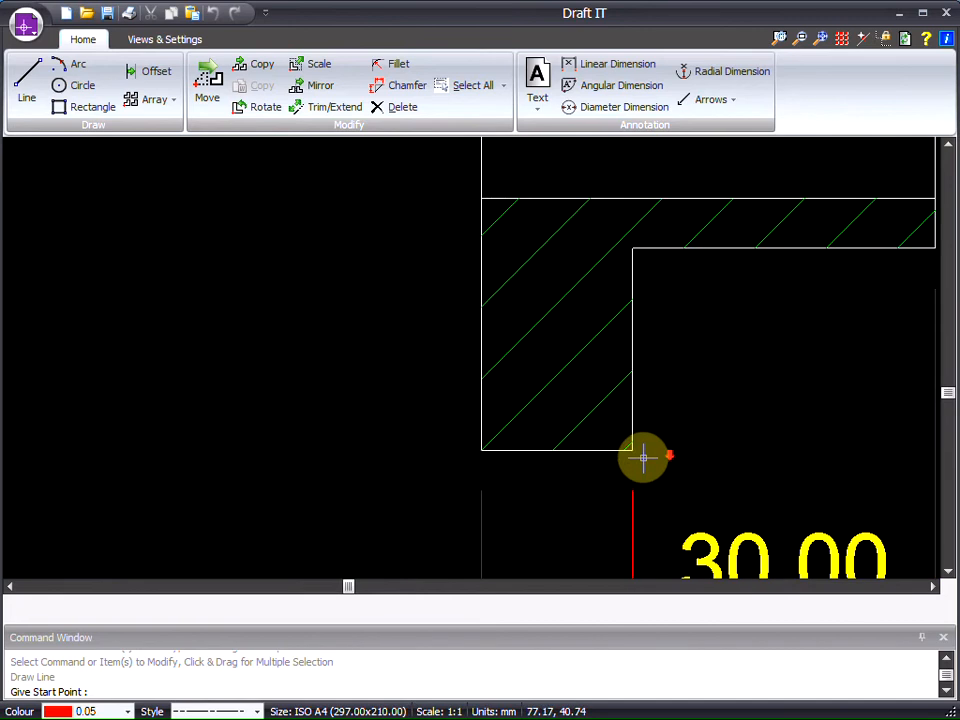
pyautogui.click(483, 451)
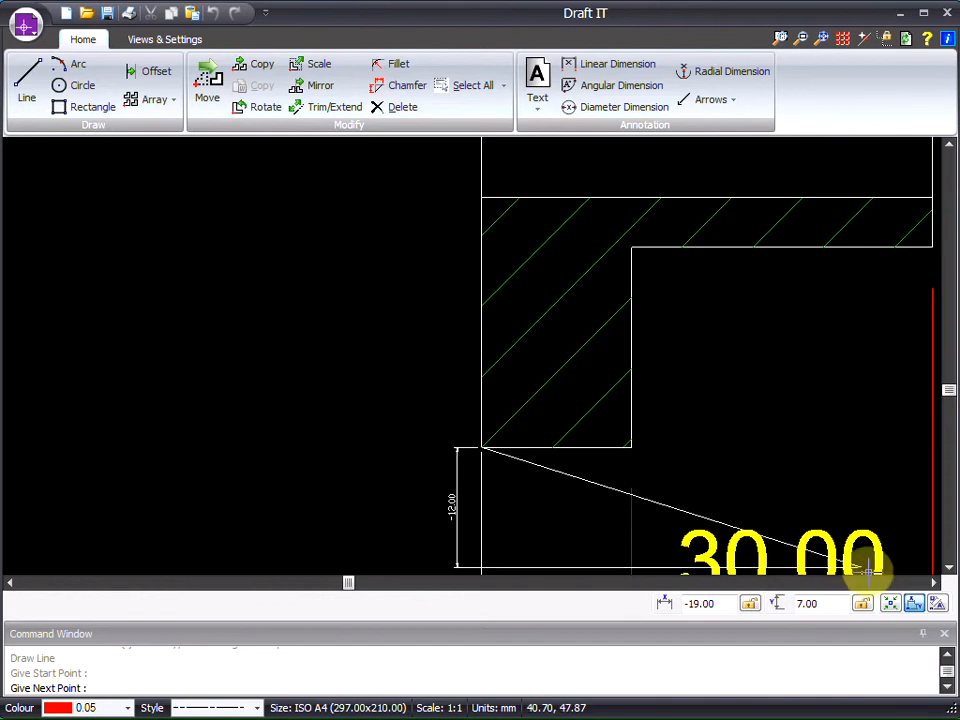
pyautogui.click(937, 604)
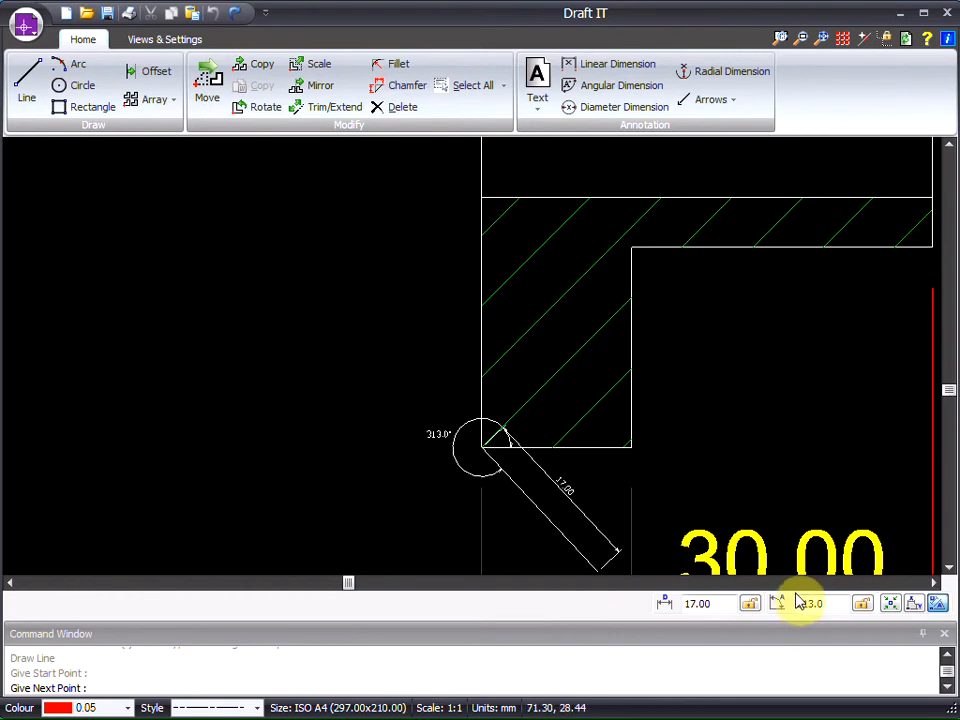
pyautogui.moveTo(713, 603); pyautogui.dragTo(660, 600)
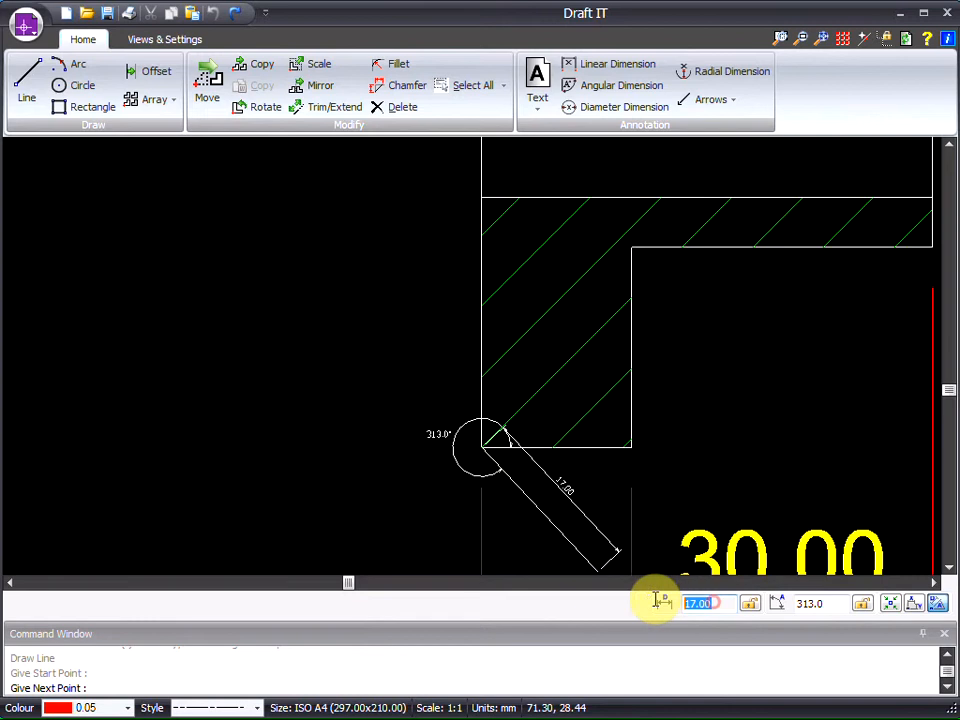
pyautogui.write('20')
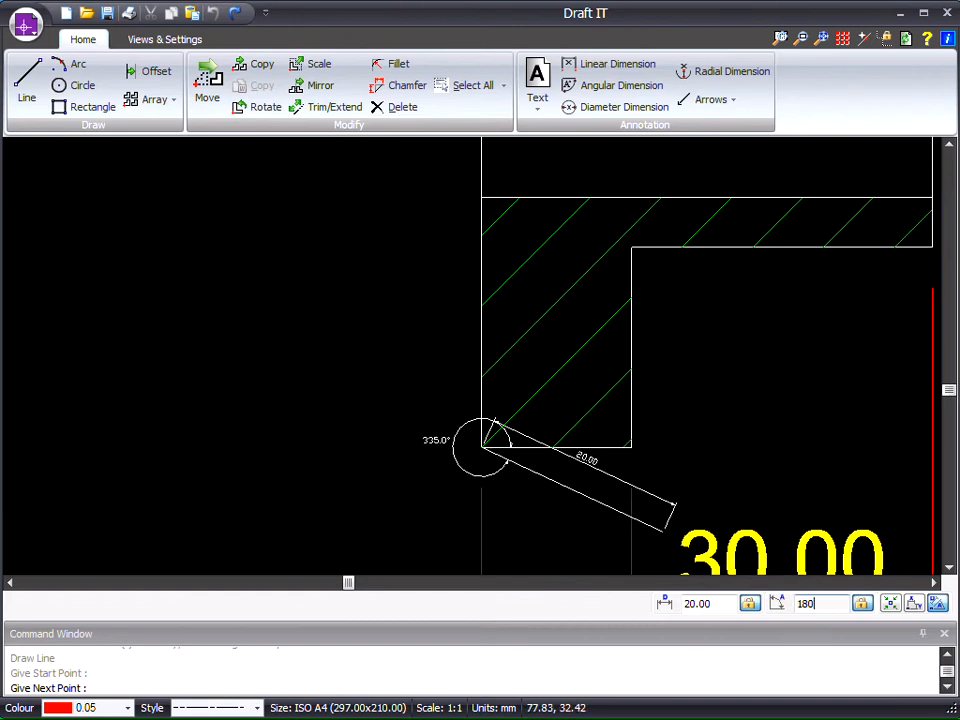
pyautogui.press('Return')
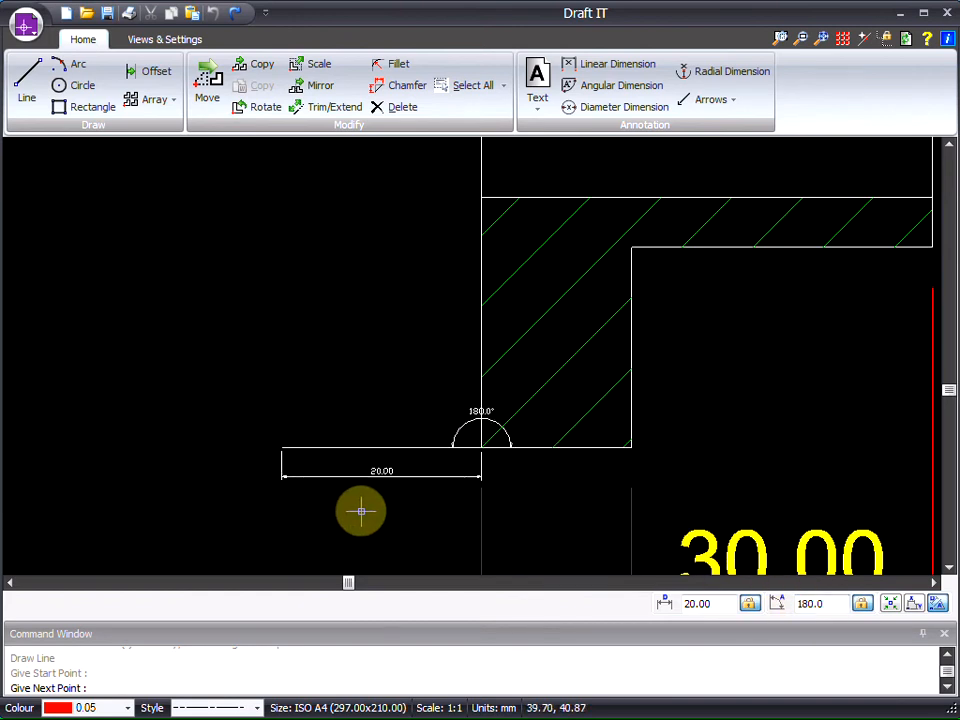
pyautogui.click(349, 508)
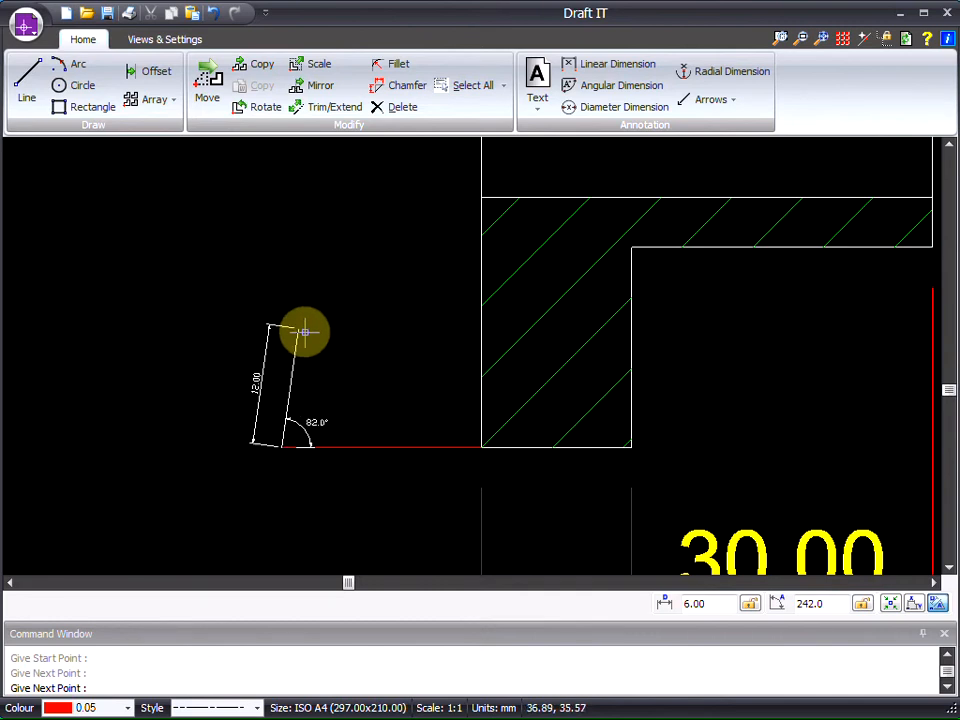
pyautogui.press('Escape')
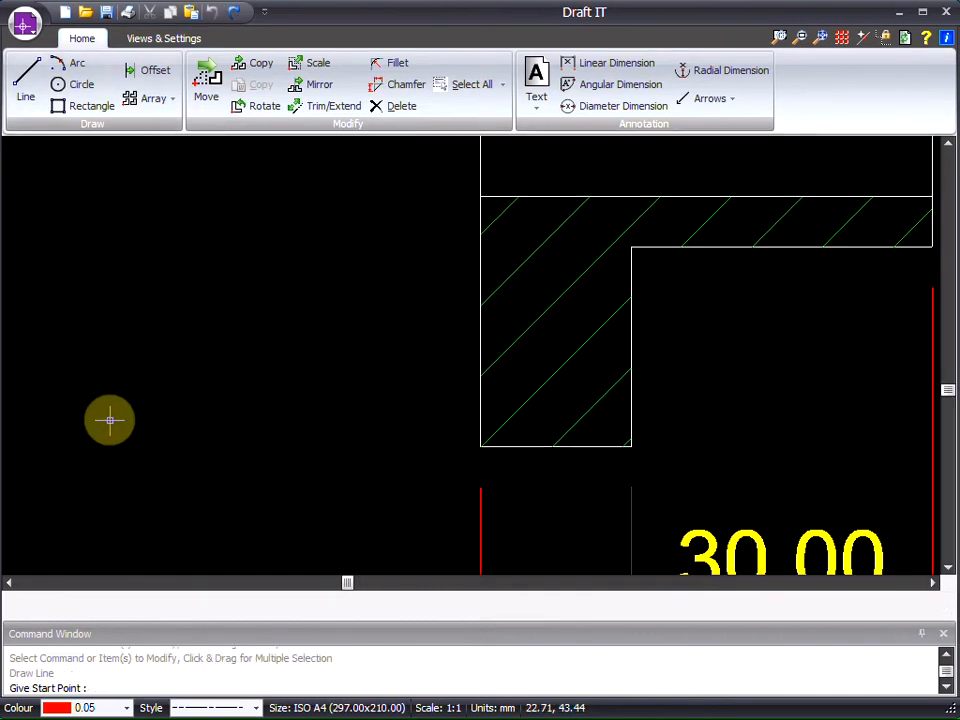
# Draw three connected orthogonal lines left of the hatched section: about 12 mm across, 9 mm up, and across again
pyautogui.click(110, 420)
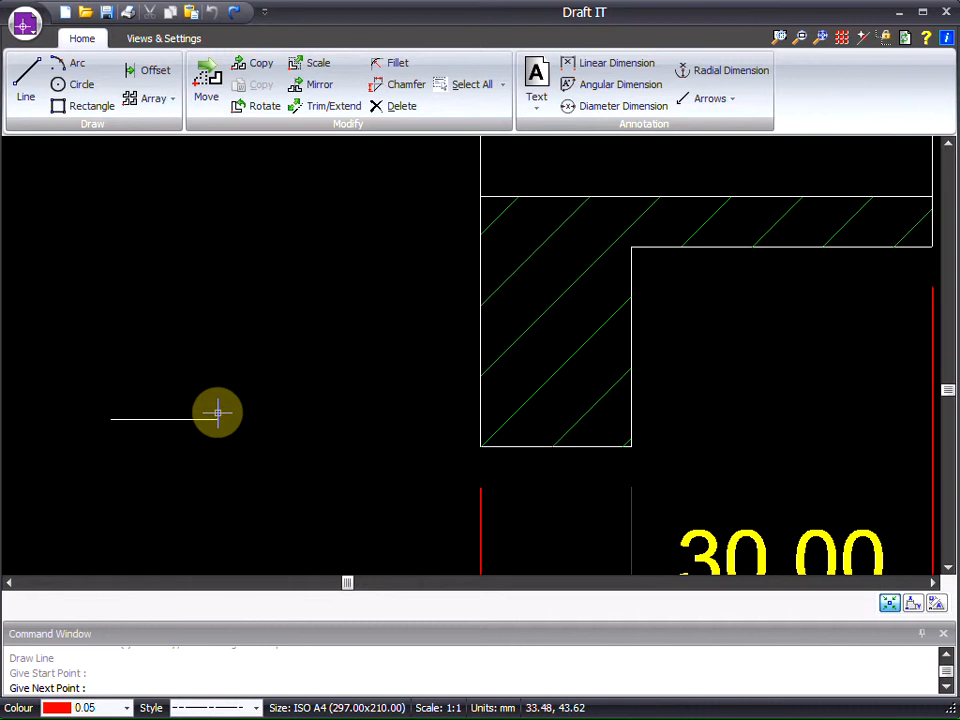
pyautogui.click(226, 420)
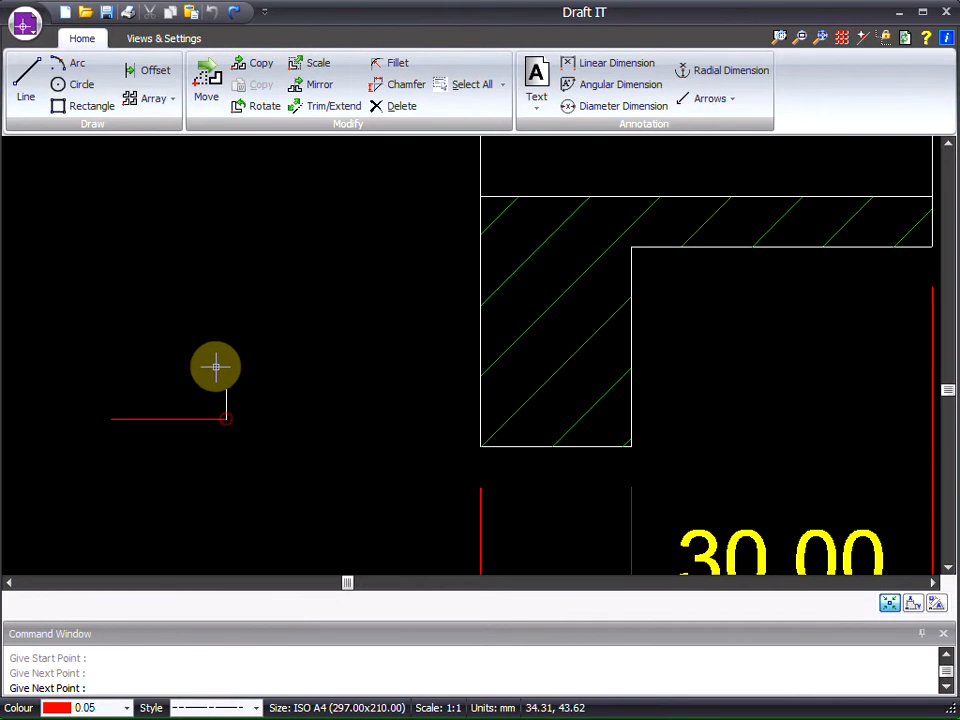
pyautogui.click(257, 334)
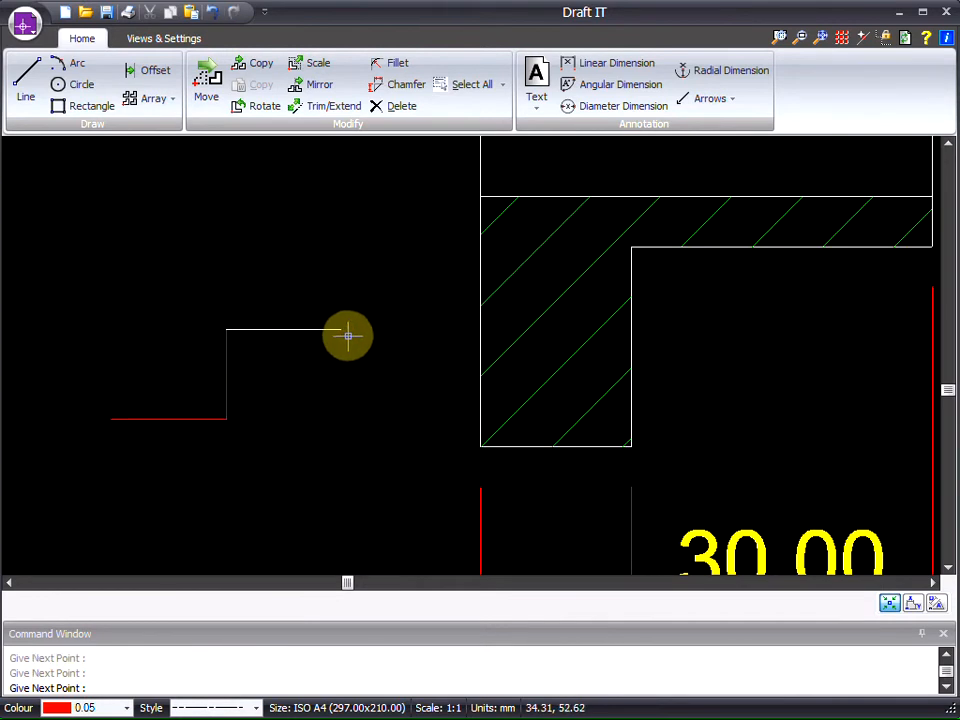
pyautogui.click(353, 337)
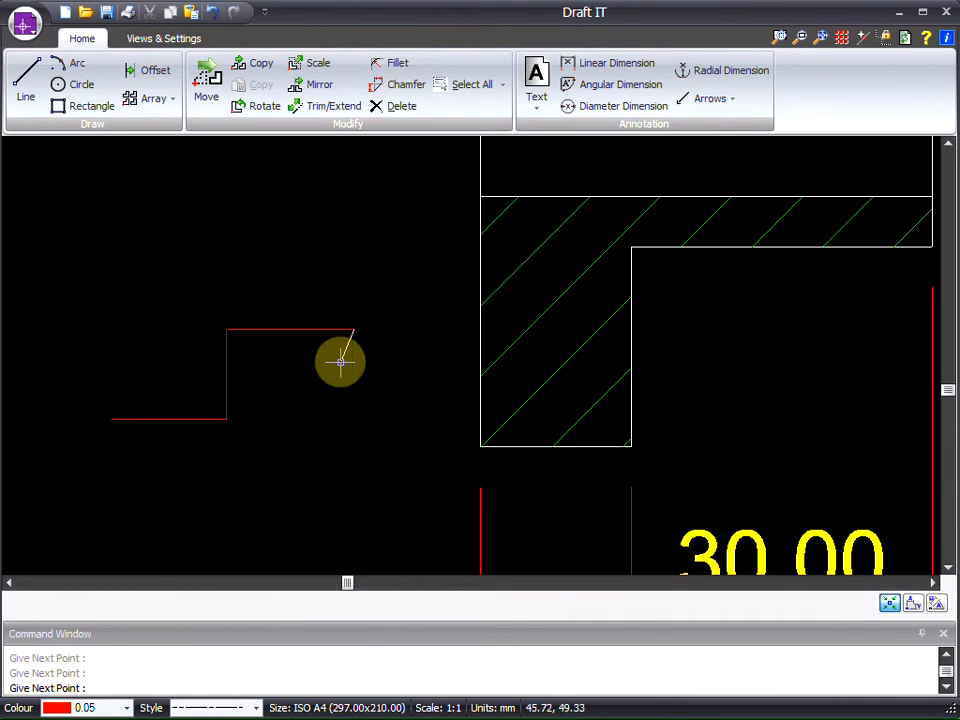
# End the line command and undo the stepped lines
pyautogui.press('Escape')
pyautogui.hotkey('ctrl', 'z')
pyautogui.hotkey('ctrl', 'z')
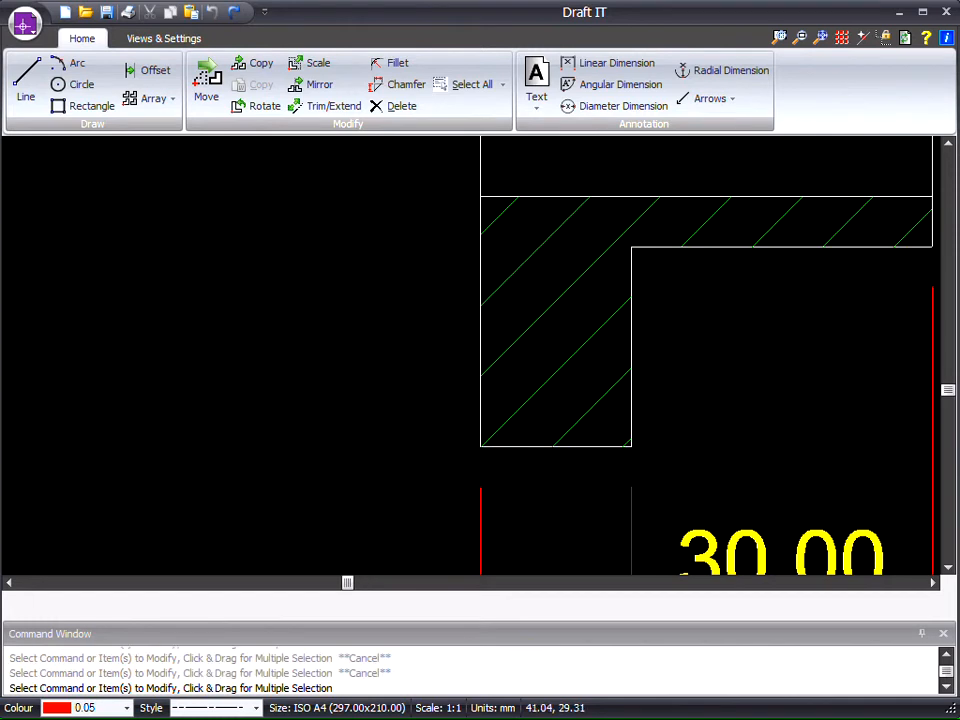
# Add a vertical linear dimension with yellow text from the section's lower-left corner to its inner corner, placed left of the section
pyautogui.click(604, 70)
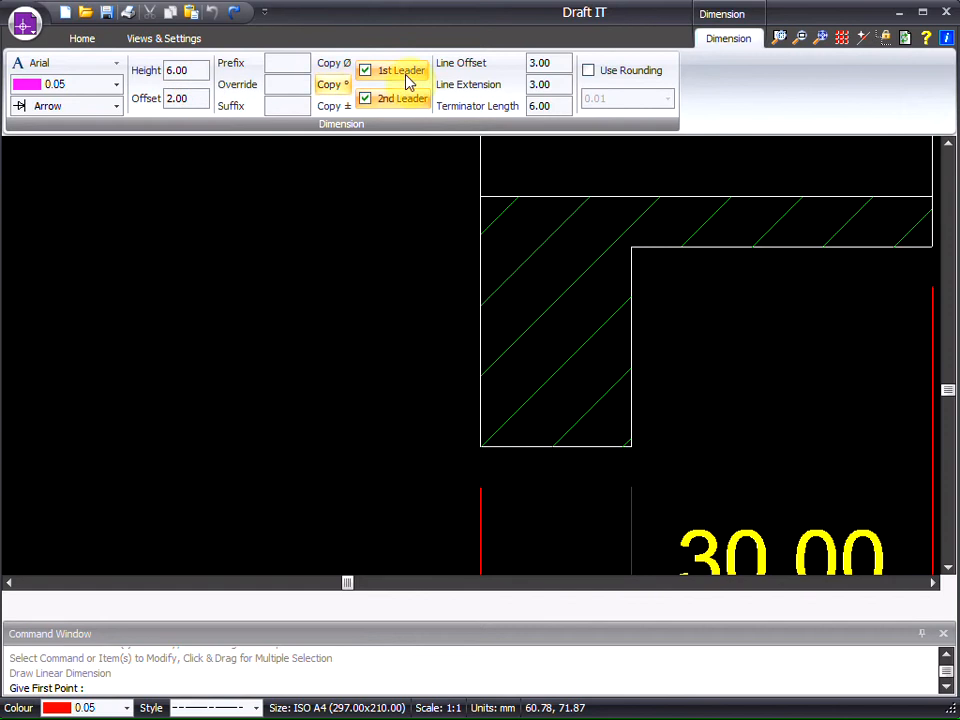
pyautogui.click(530, 65)
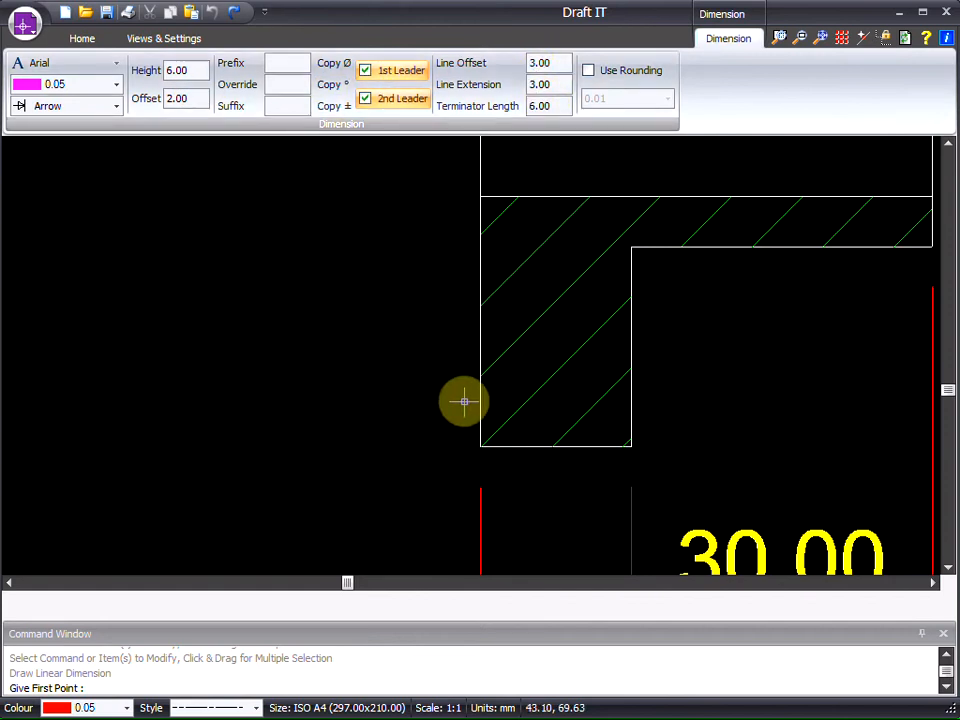
pyautogui.scroll(-2, 463, 401)
pyautogui.click(416, 461)
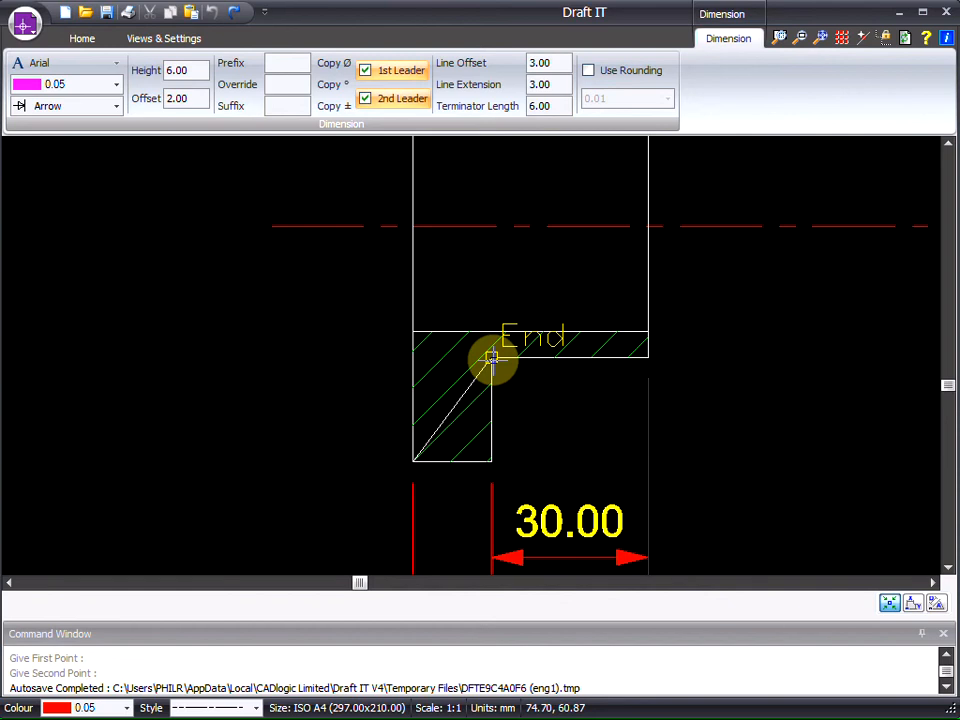
pyautogui.click(491, 357)
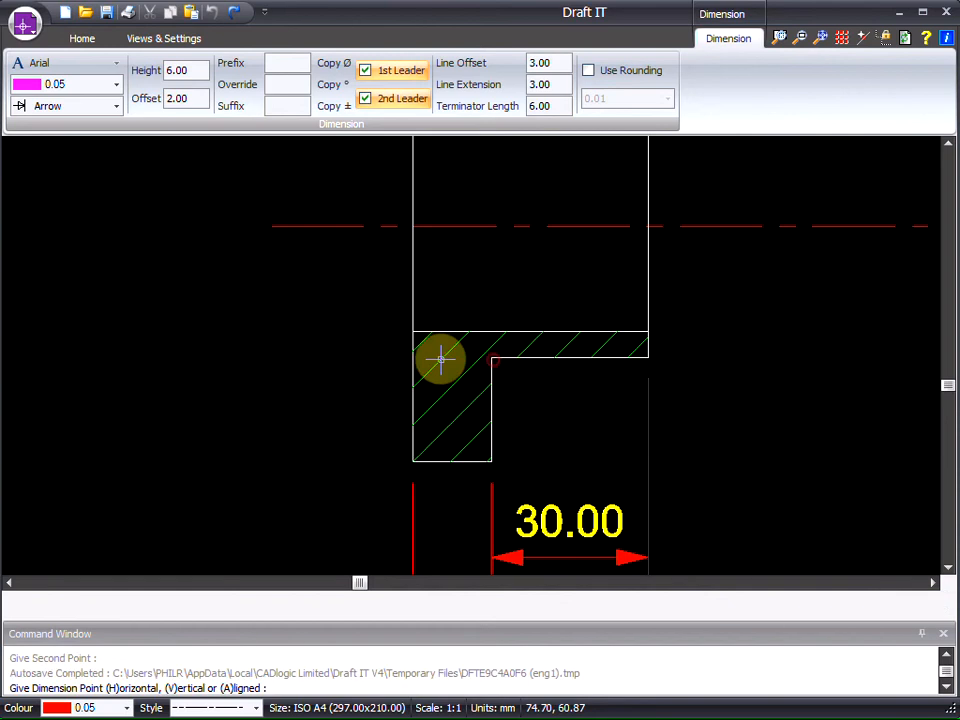
pyautogui.click(119, 90)
pyautogui.click(47, 128)
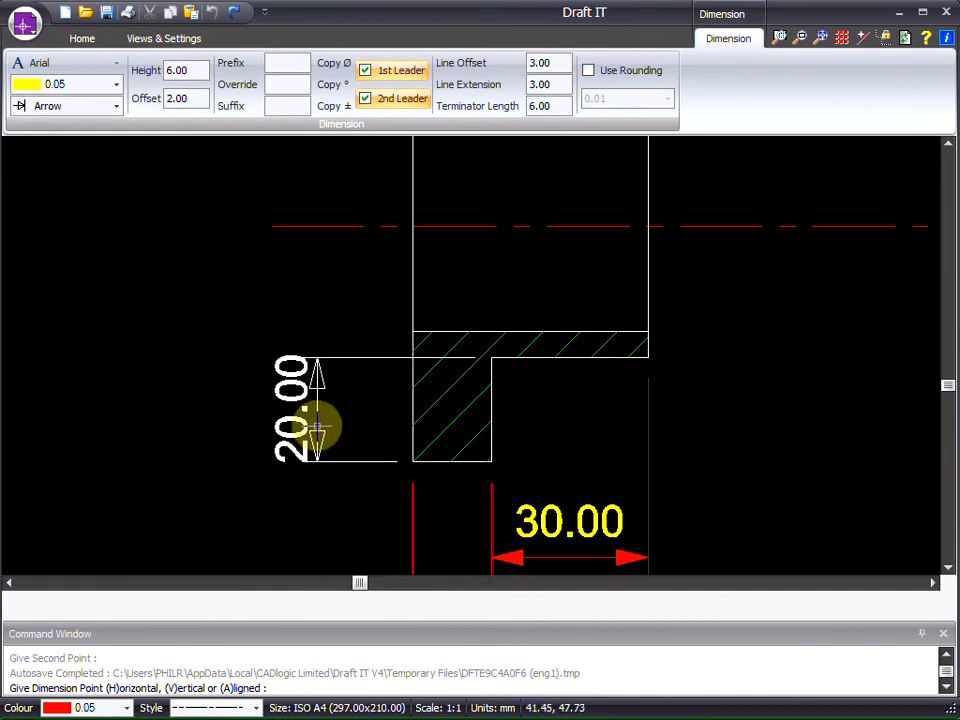
pyautogui.click(317, 428)
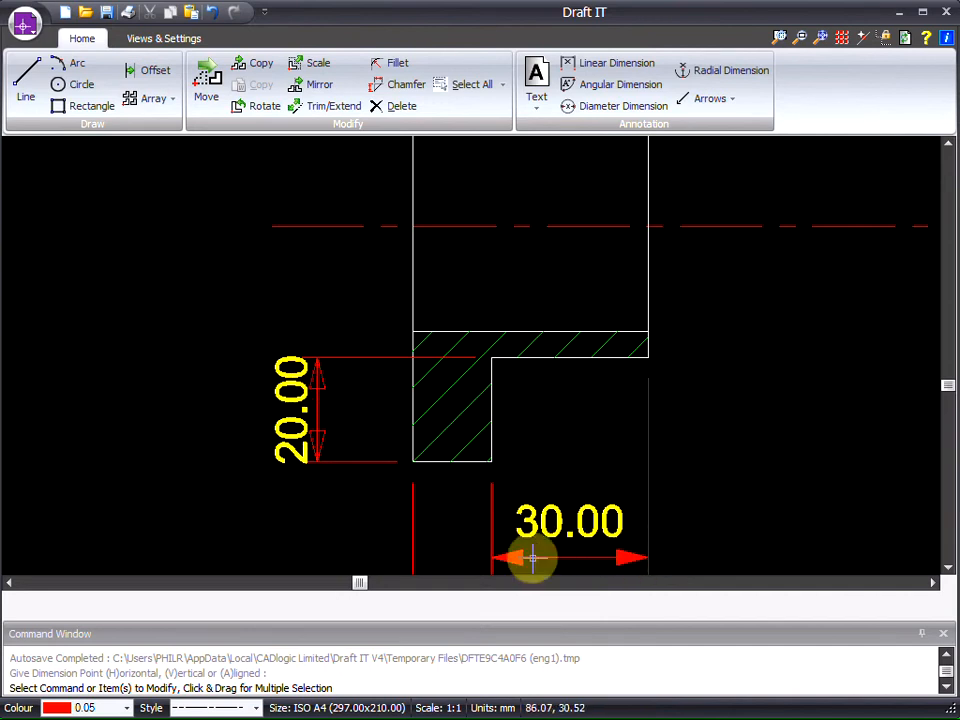
# Set the new vertical dimension's text offset, line offset and line extension to 4.00
pyautogui.click(287, 390)
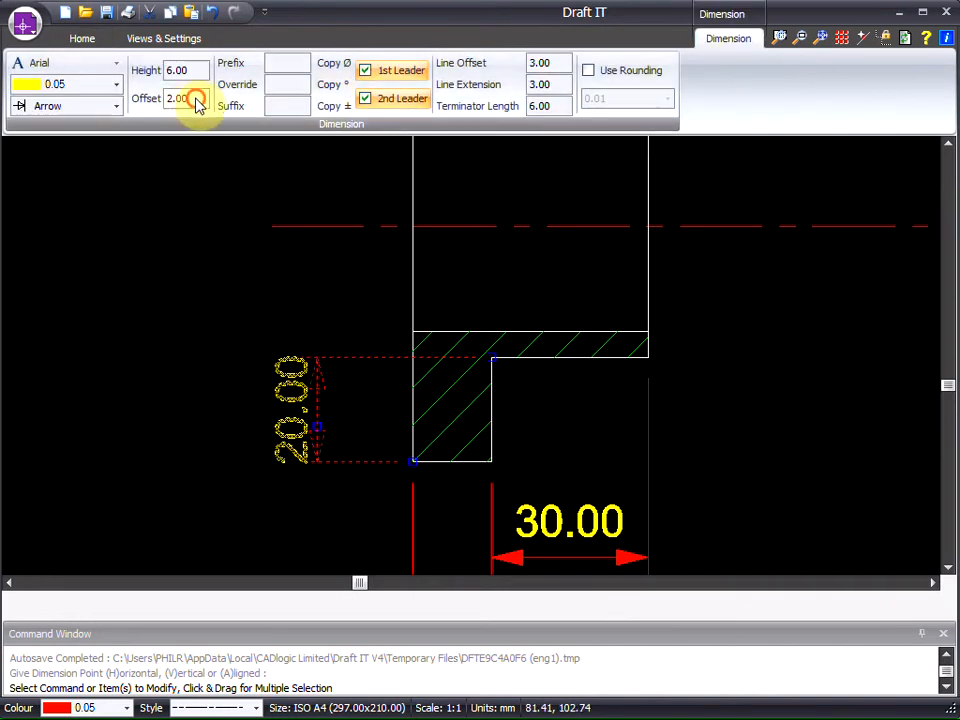
pyautogui.moveTo(196, 99); pyautogui.dragTo(133, 102)
pyautogui.write('4')
pyautogui.moveTo(537, 64); pyautogui.dragTo(520, 77)
pyautogui.write('4')
pyautogui.click(533, 81)
pyautogui.press('BackSpace')
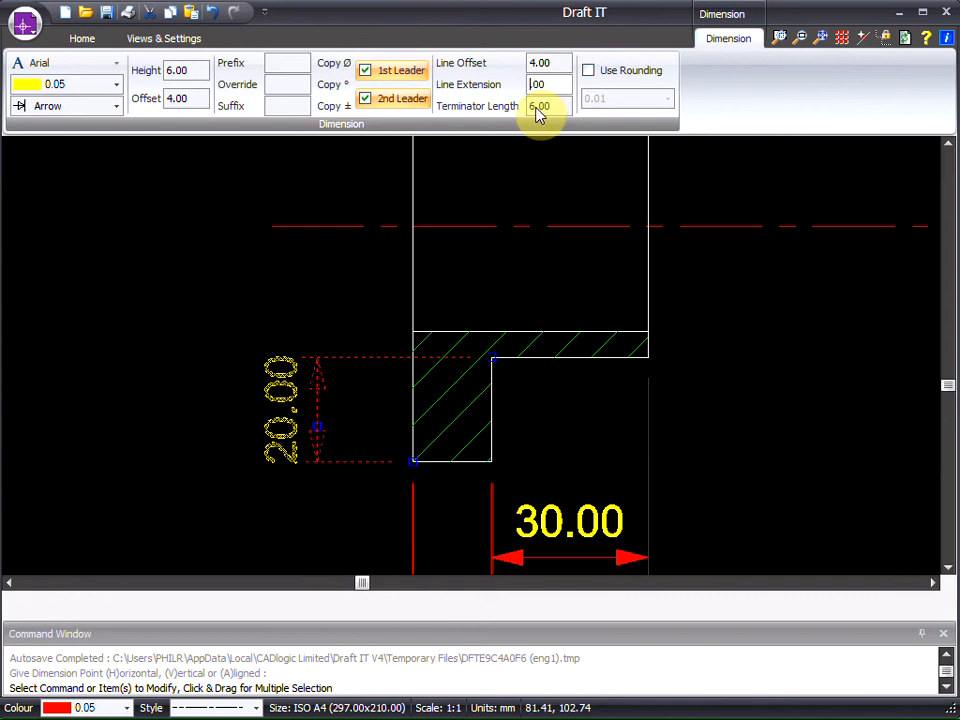
# Change the vertical dimension's terminators to FilledArrow and deselect the dimension
pyautogui.click(116, 106)
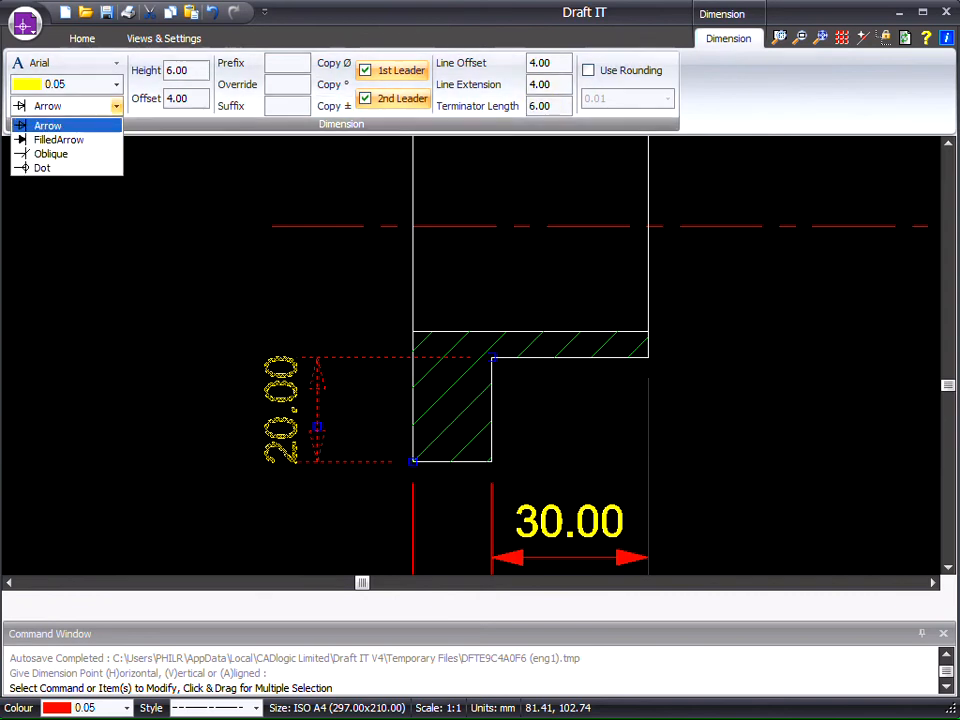
pyautogui.click(64, 137)
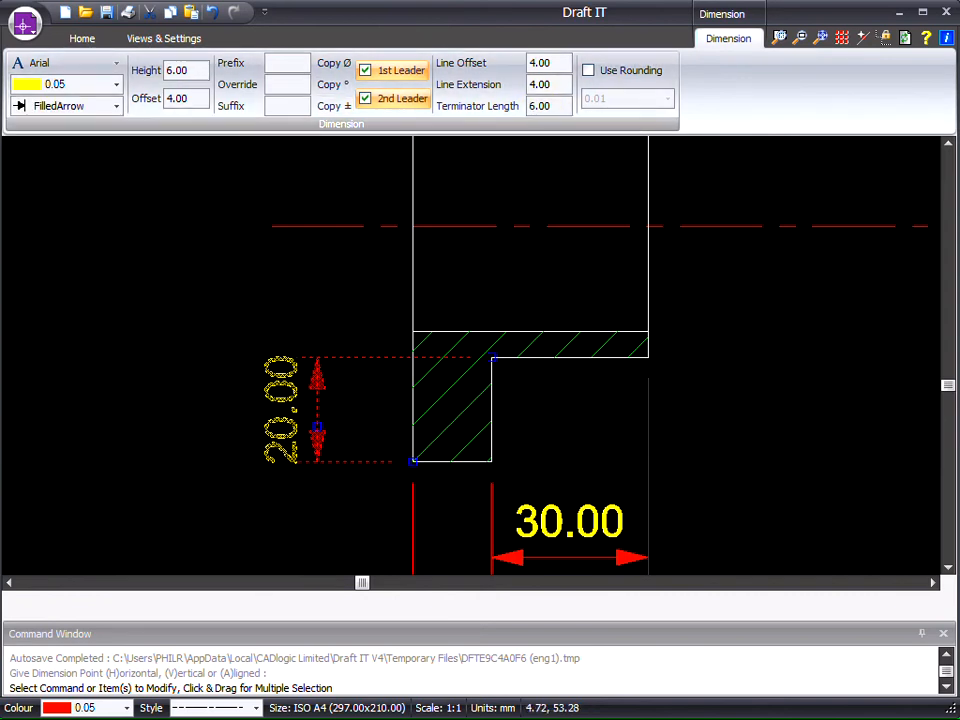
pyautogui.press('Escape')
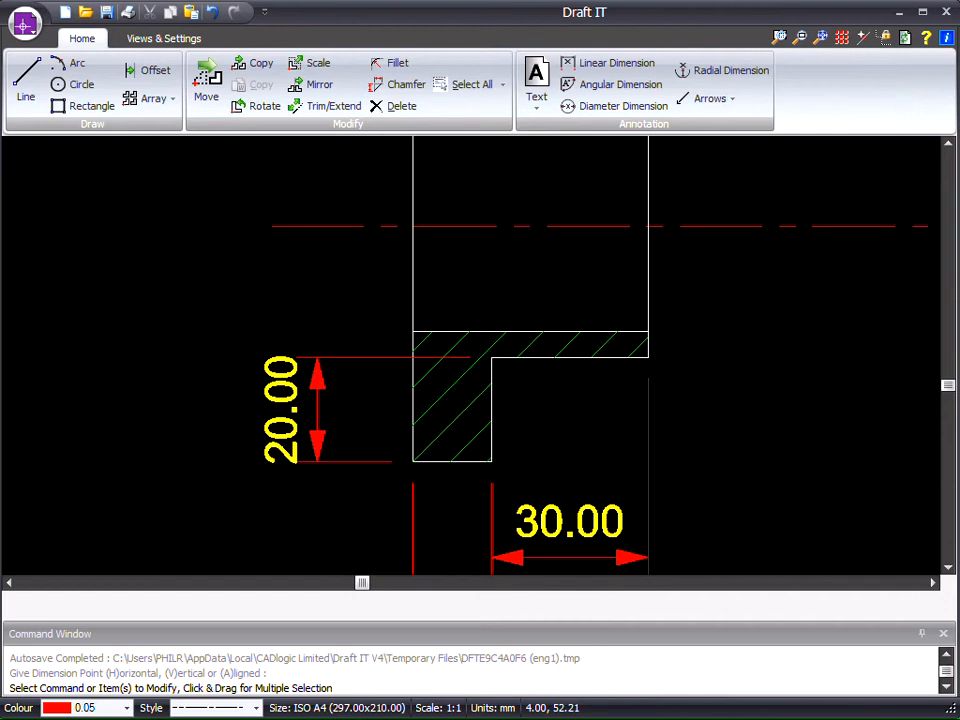
# Add the text "this is text" in Arial with a 6.00 height to the empty upper-left area of the sheet
pyautogui.click(536, 82)
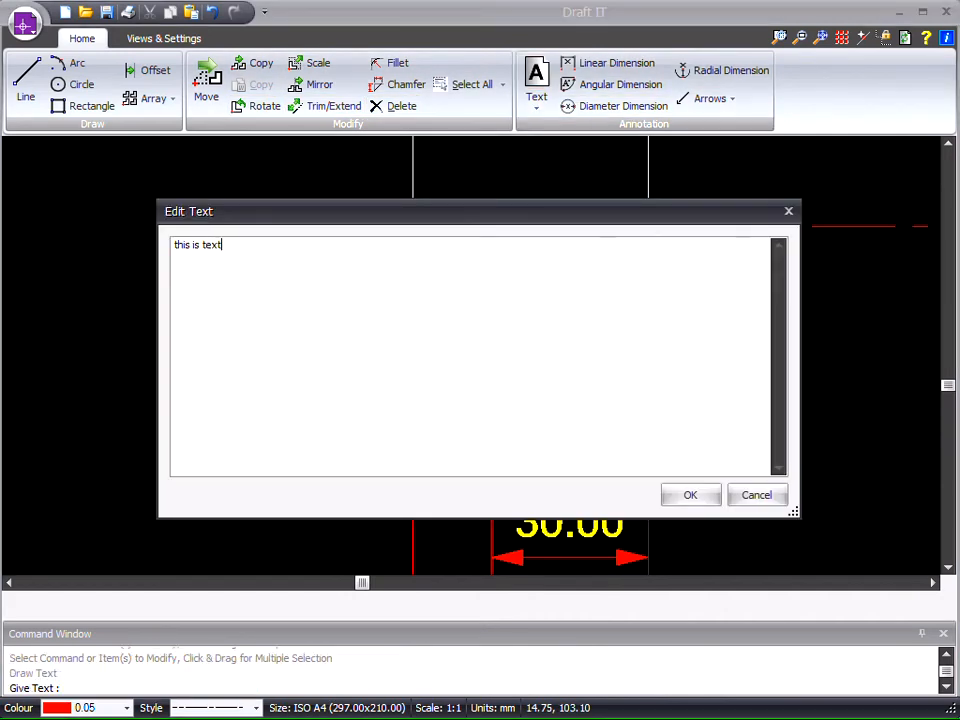
pyautogui.click(686, 492)
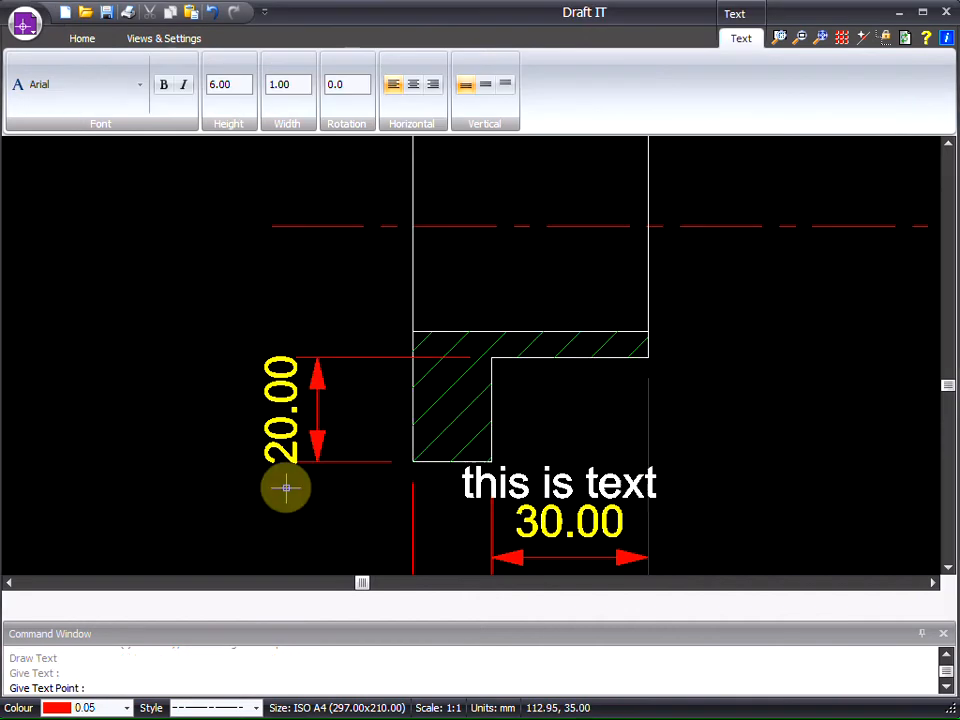
pyautogui.click(140, 86)
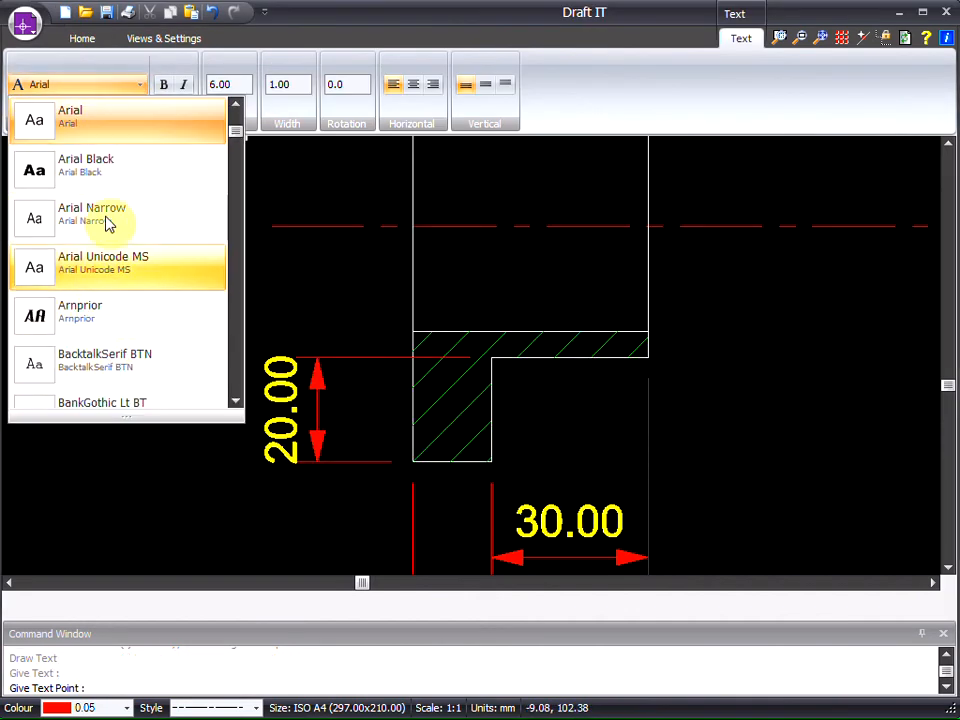
pyautogui.click(182, 75)
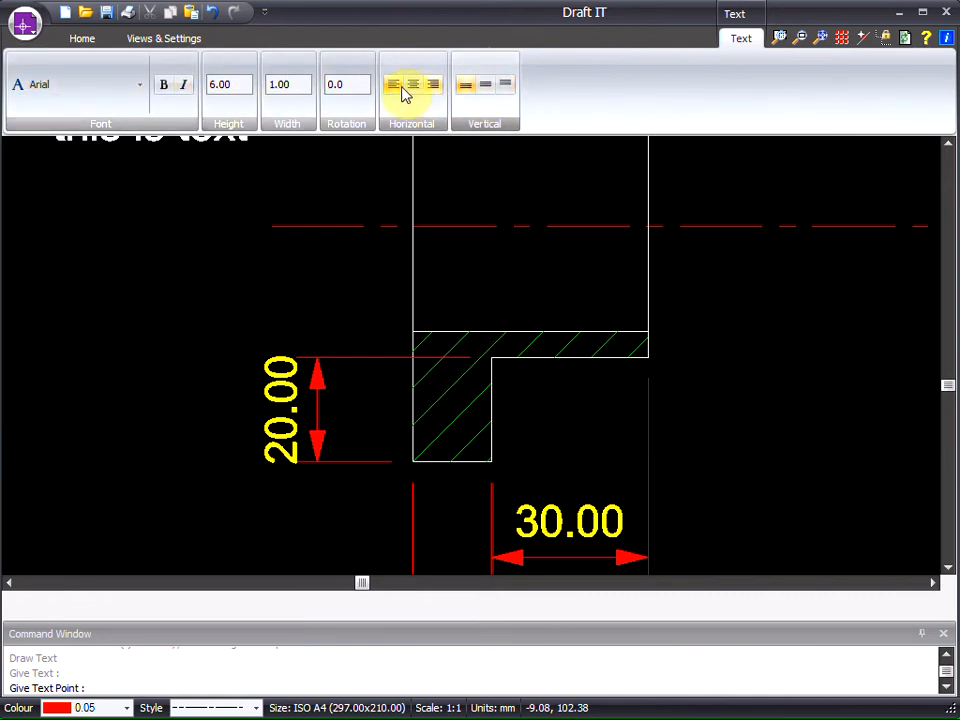
pyautogui.scroll(-5, 91, 282)
pyautogui.click(25, 158)
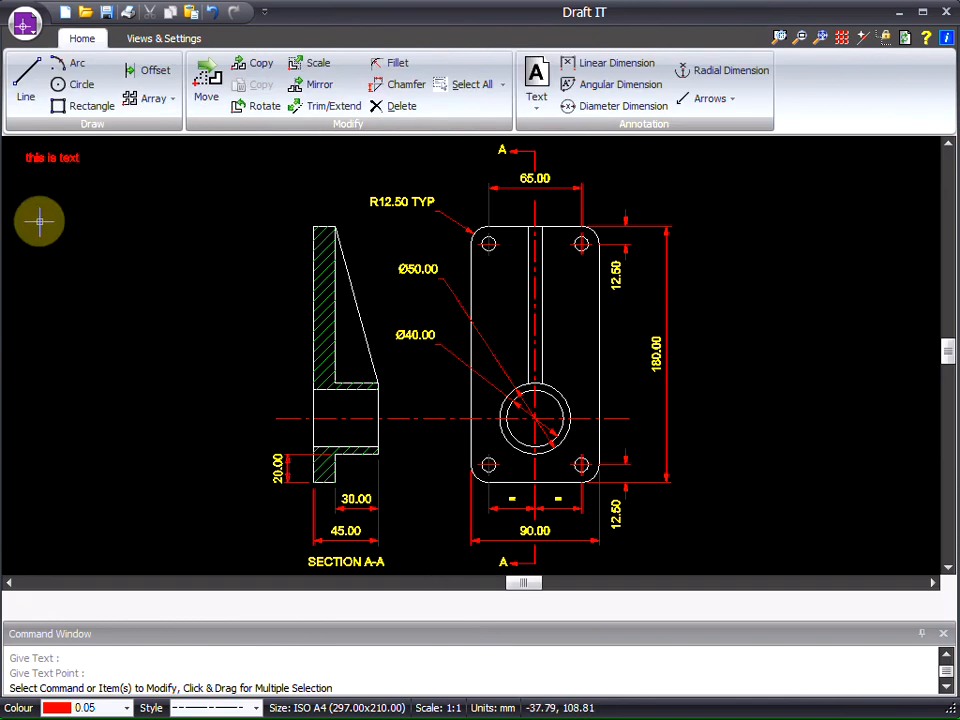
# Replace the placed text with a four-line note offering DRAFT IT PLUS, DRAFT IT PRO & DRAFT IT ARCHITECTURAL upgrades during the 15 day trial period
pyautogui.doubleClick(36, 160)
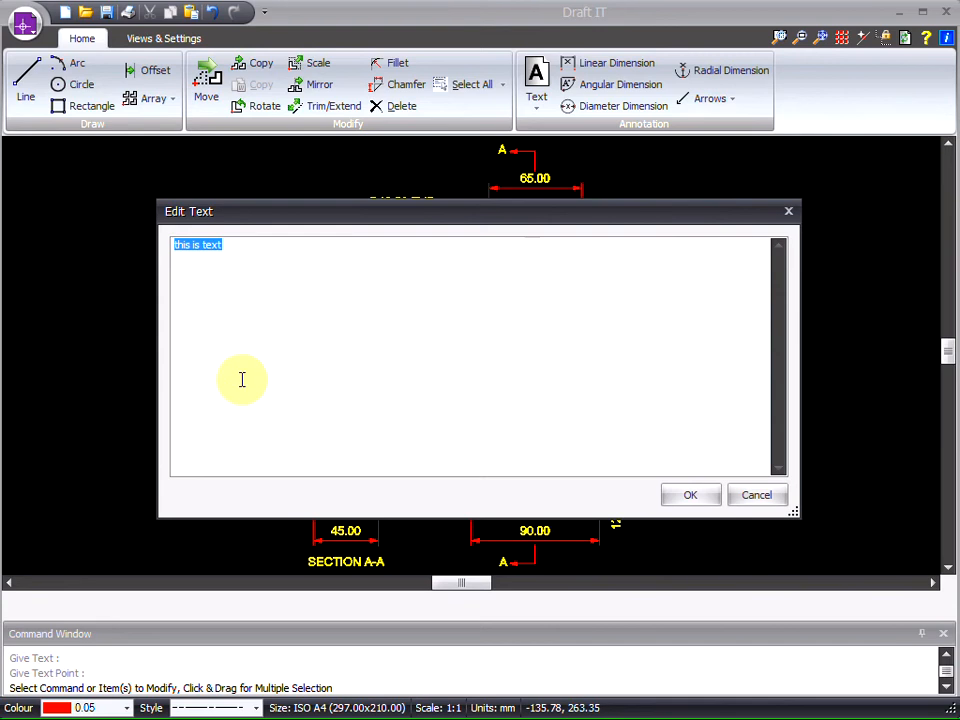
pyautogui.write('During the 15 day trial period you have the option to run any of the three low cost upgrades. DRAFT IT PLUS, DRAFT IT PRO & DRAFT IT ARCHITECTURAL.')
pyautogui.click(690, 495)
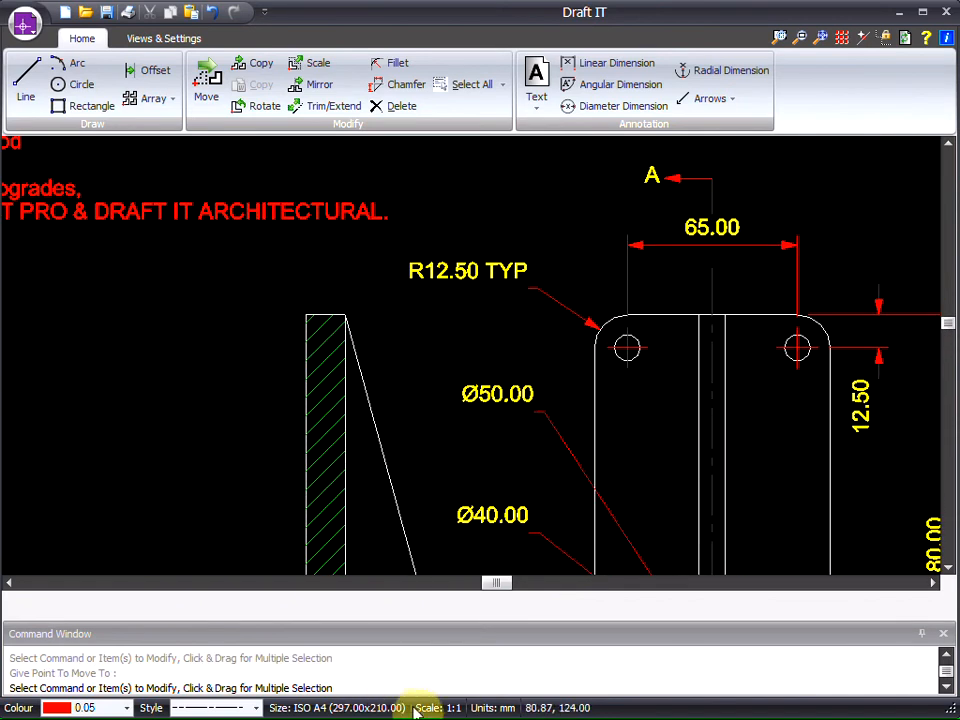
# Change the drawing's linear units to Fractional Feet / Inches with 1/16" display precision
pyautogui.click(494, 708)
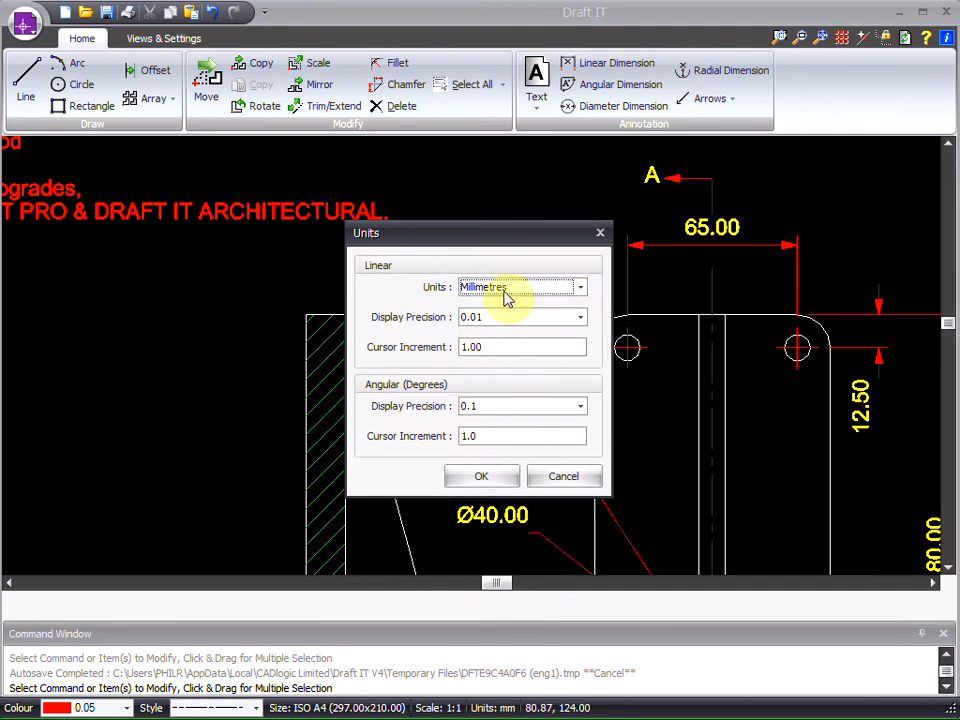
pyautogui.click(538, 289)
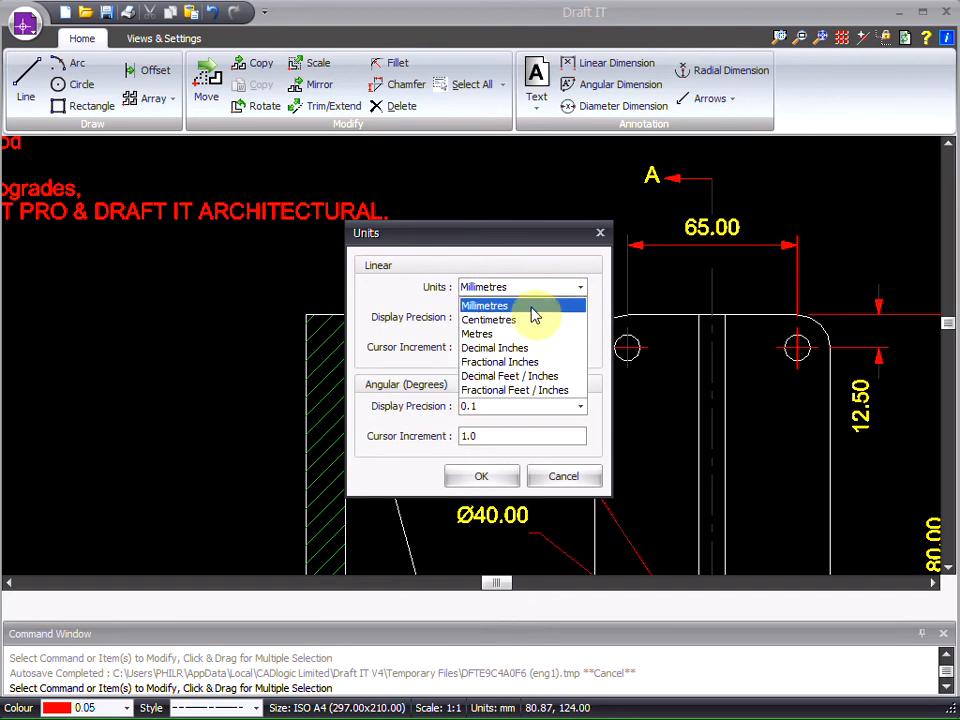
pyautogui.click(542, 391)
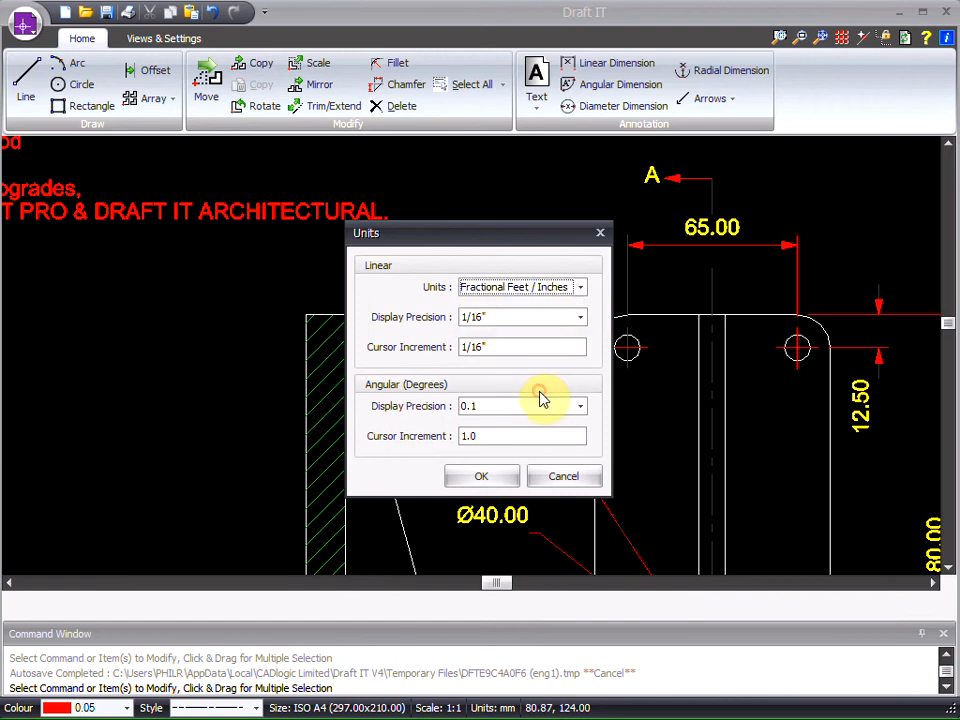
pyautogui.click(482, 479)
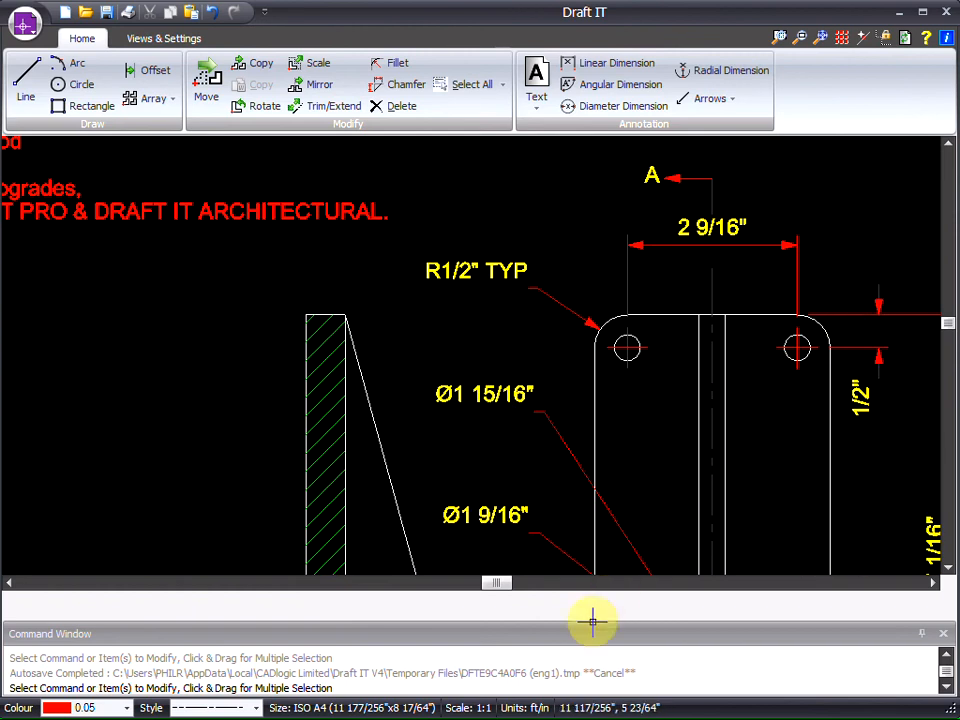
# Switch the drawing's linear units to Decimal Inches with 0.01" display precision
pyautogui.click(540, 708)
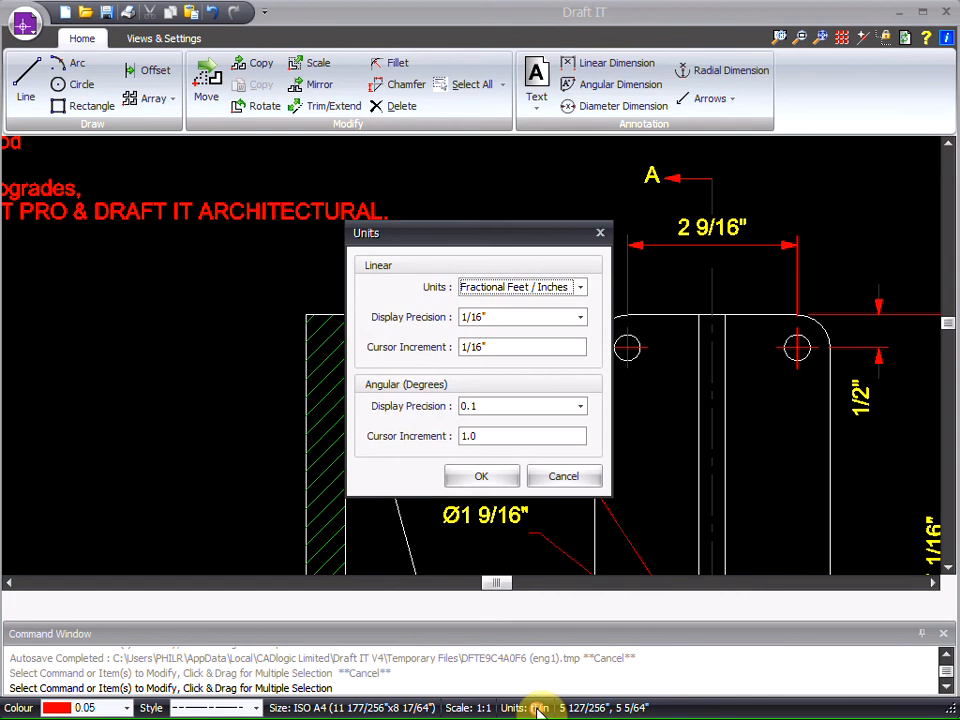
pyautogui.click(511, 289)
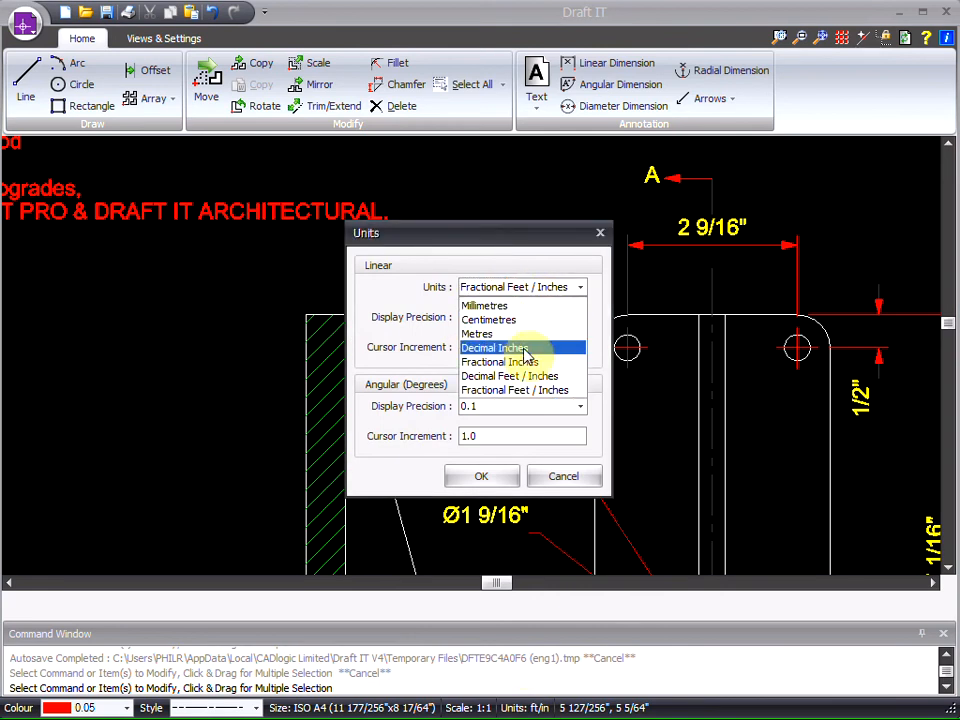
pyautogui.click(506, 352)
pyautogui.click(484, 477)
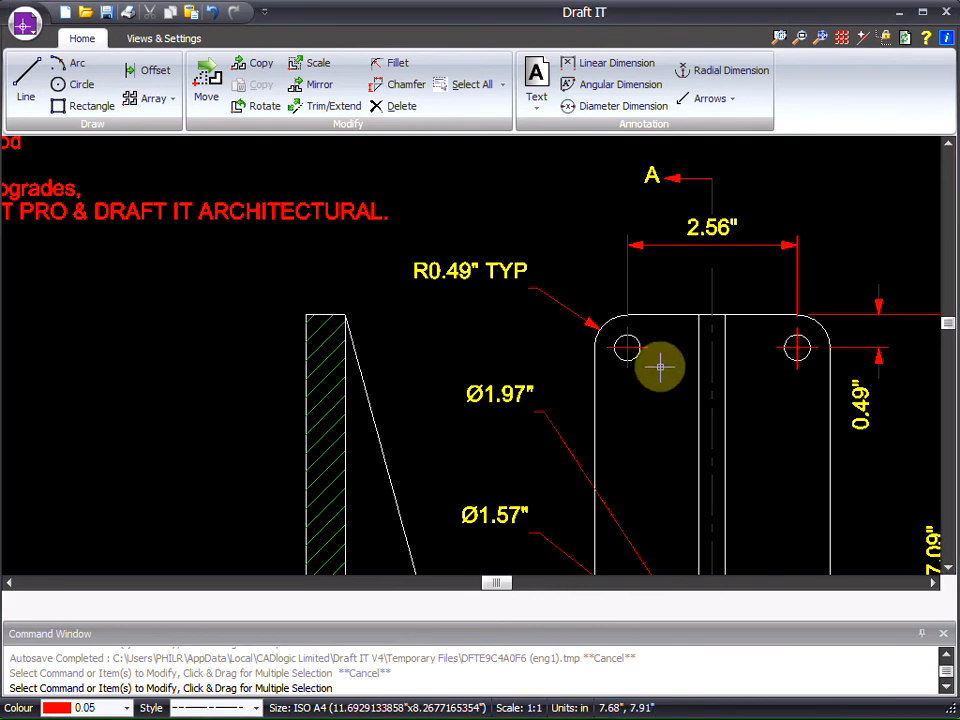
# Set the drawing's linear units back to Millimetres with 0.01 display precision and apply the change
pyautogui.click(578, 707)
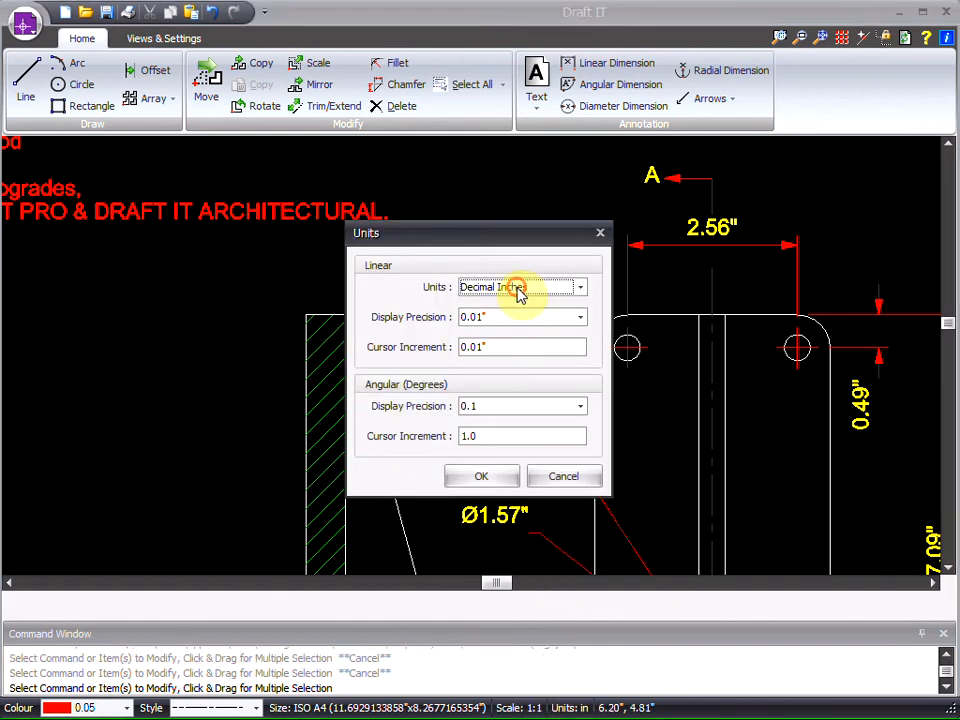
pyautogui.click(514, 289)
pyautogui.click(508, 305)
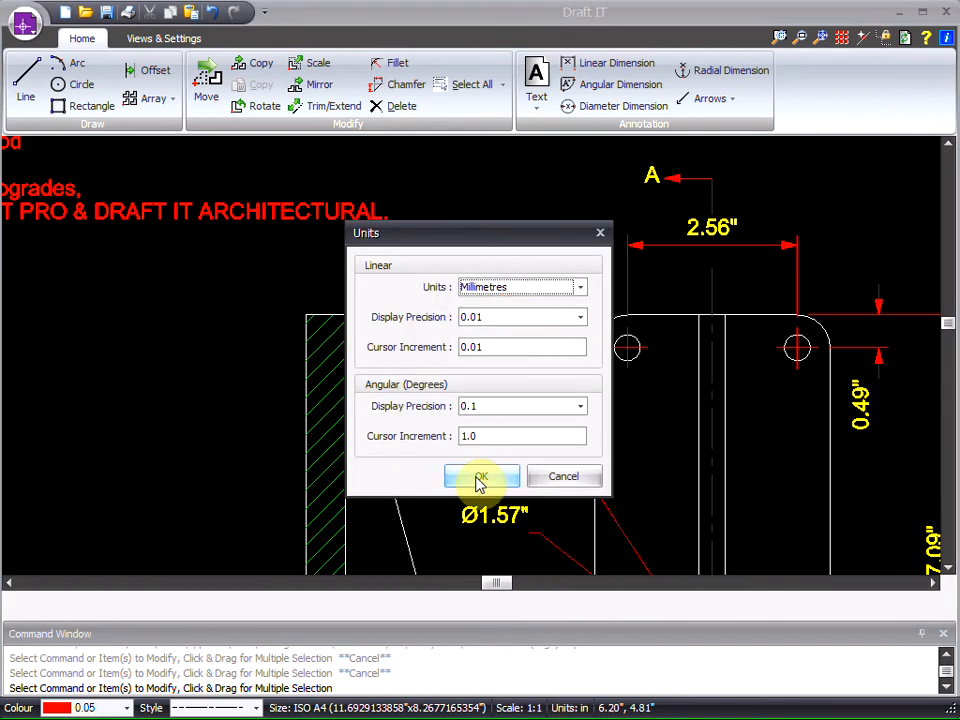
pyautogui.click(480, 478)
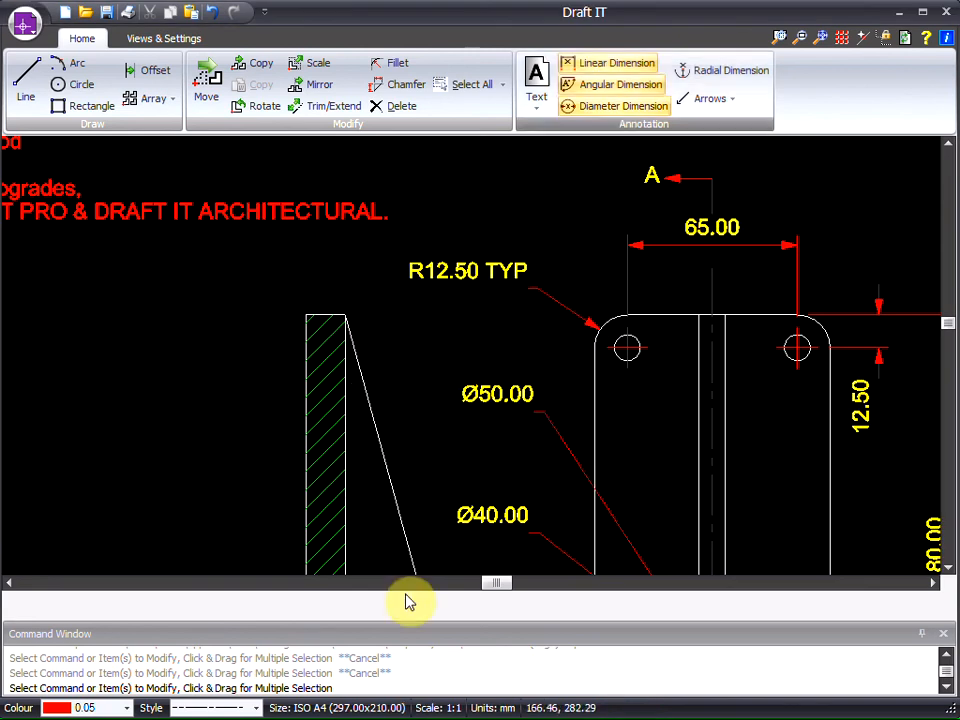
# Review the available sheet sizes and sheet scales in the page settings, keeping ISO A4 landscape at 1:1
pyautogui.click(316, 708)
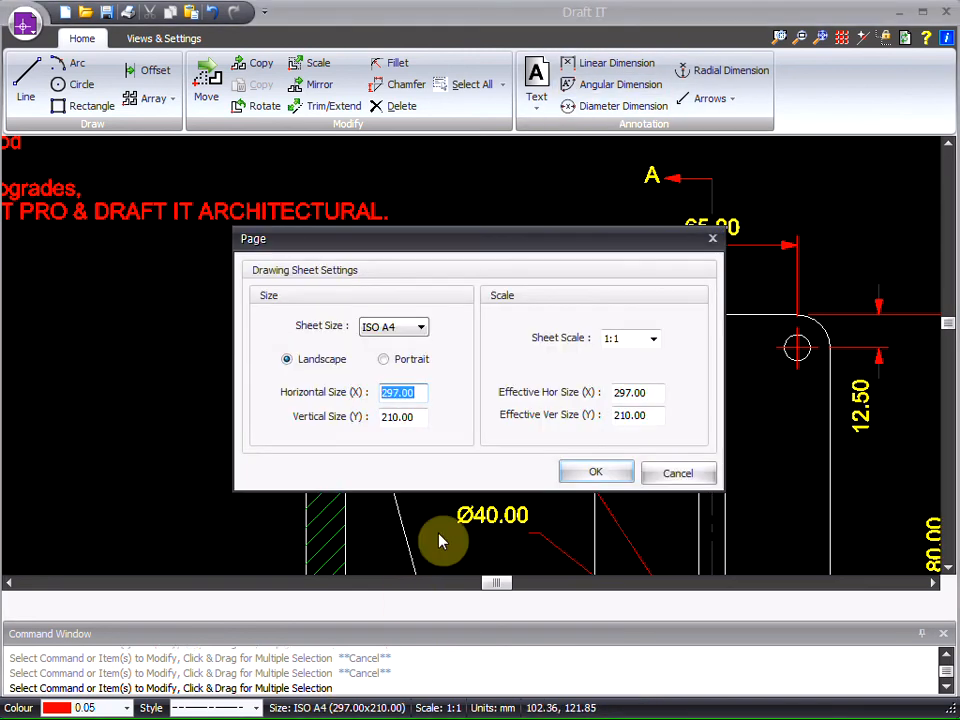
pyautogui.click(412, 326)
pyautogui.moveTo(420, 447); pyautogui.dragTo(422, 398)
pyautogui.click(484, 328)
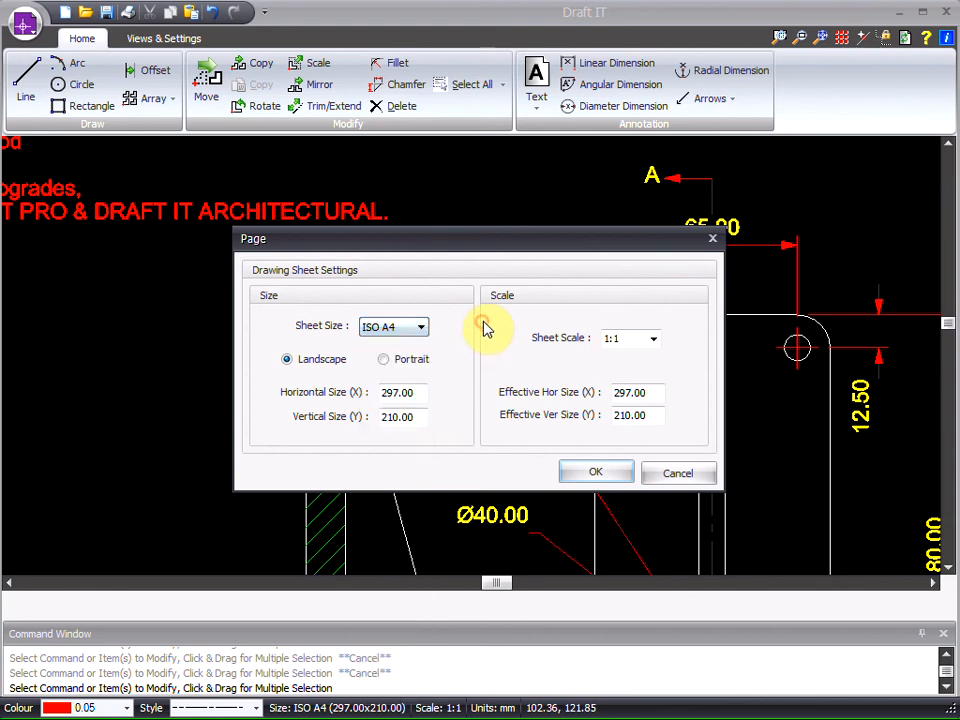
pyautogui.click(650, 337)
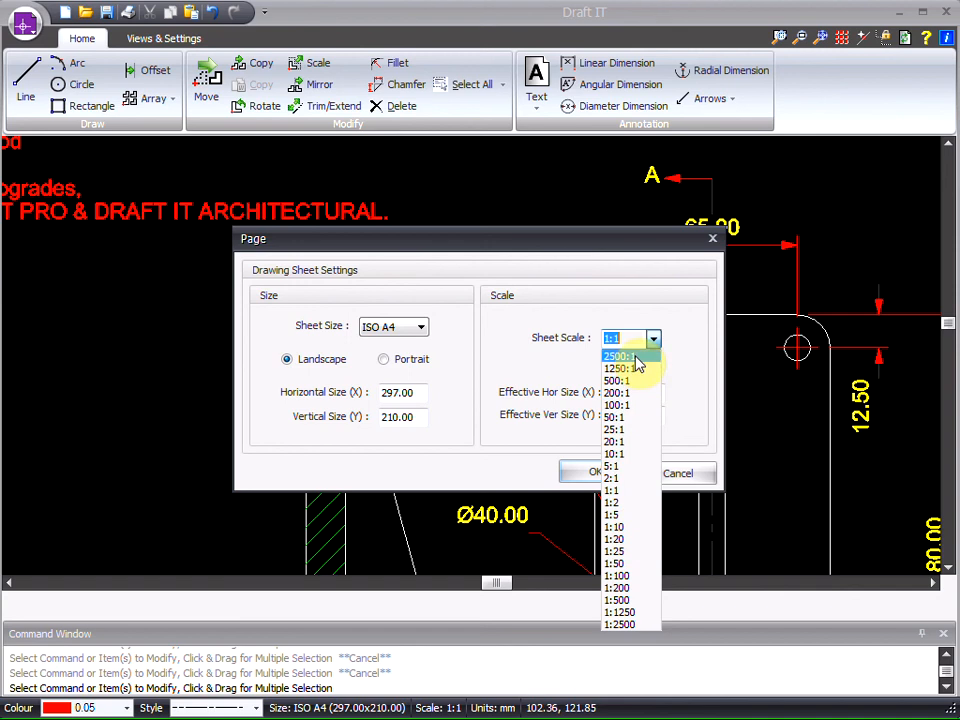
pyautogui.click(663, 300)
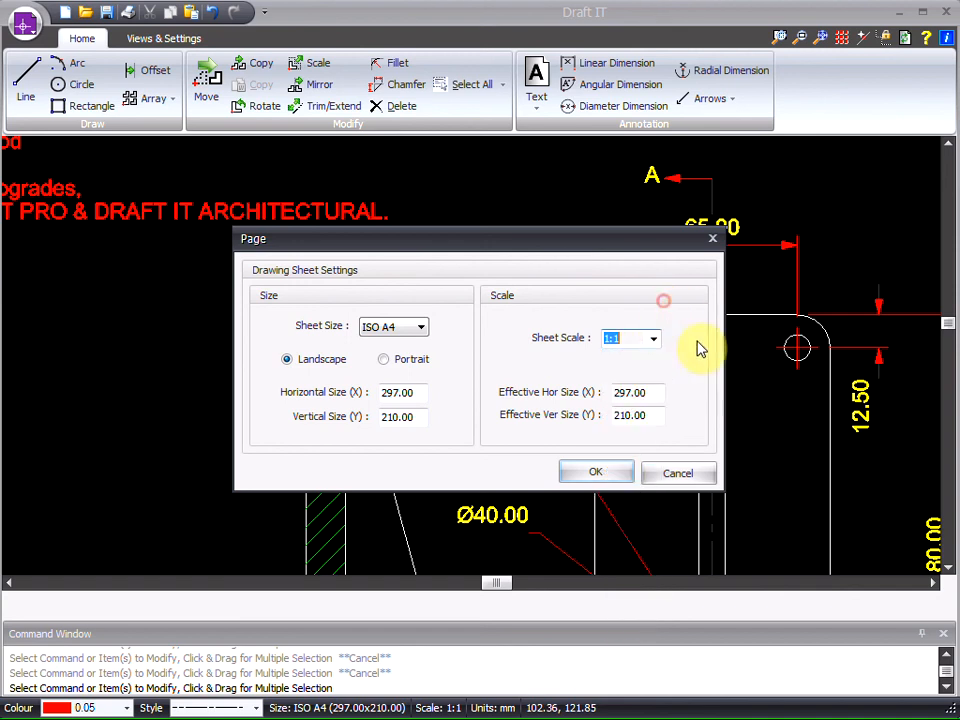
pyautogui.click(593, 470)
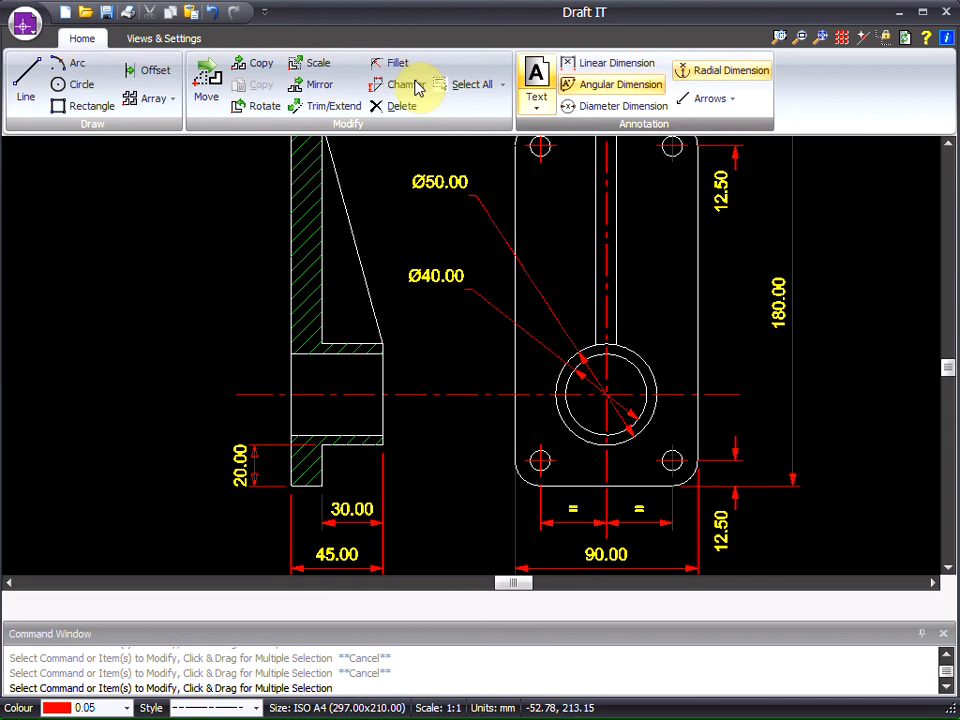
# Look over the view settings and the save and print options, and view the drawing's print preview before closing it
pyautogui.click(163, 38)
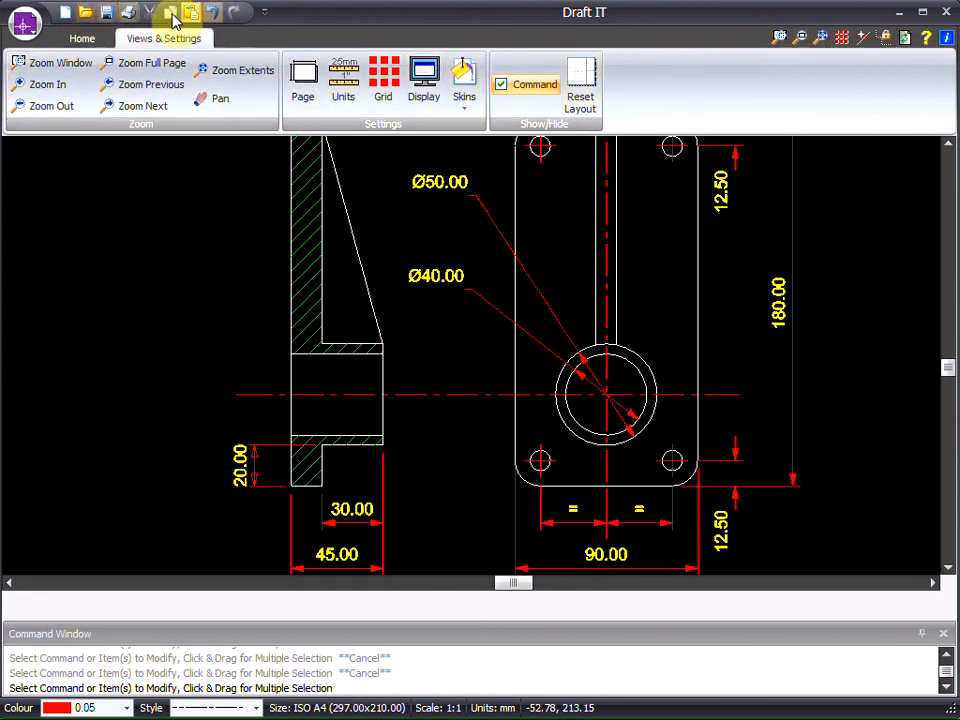
pyautogui.click(24, 22)
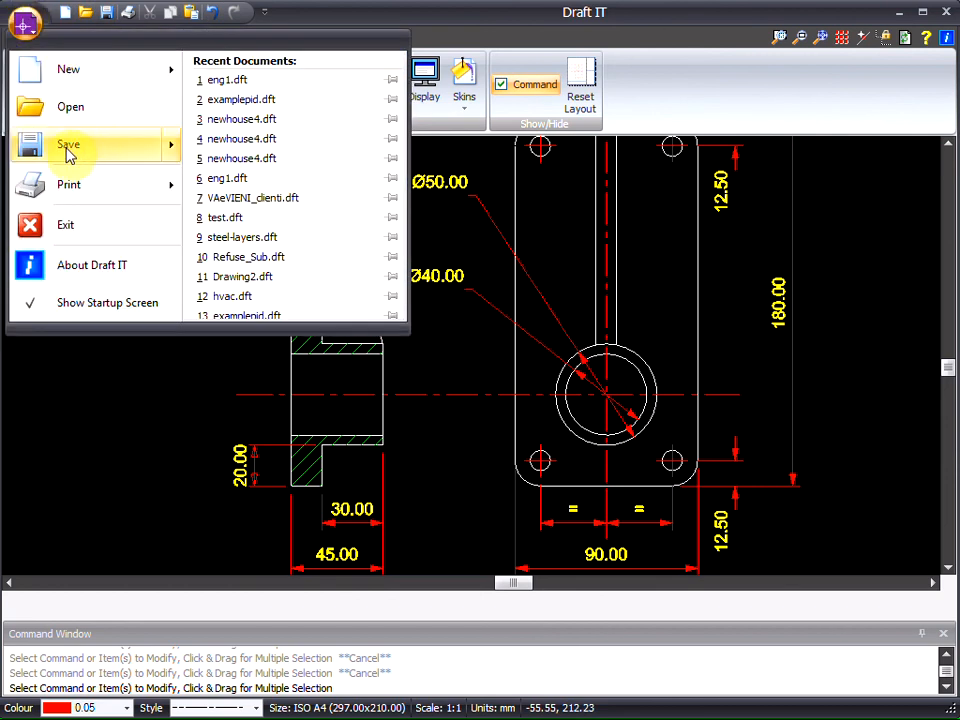
pyautogui.moveTo(154, 150)
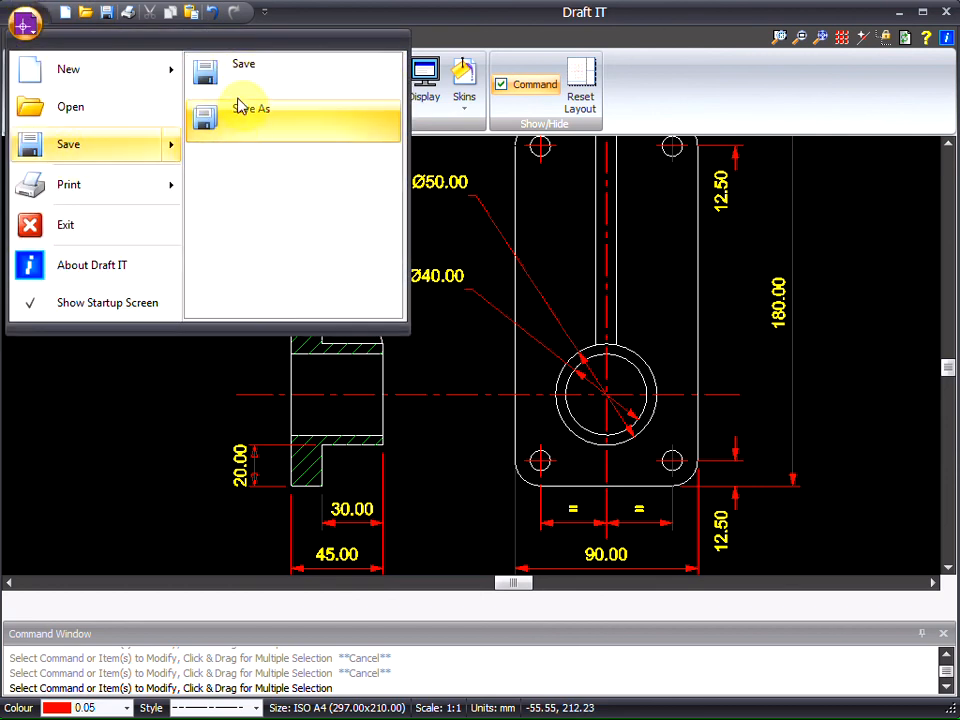
pyautogui.moveTo(107, 191)
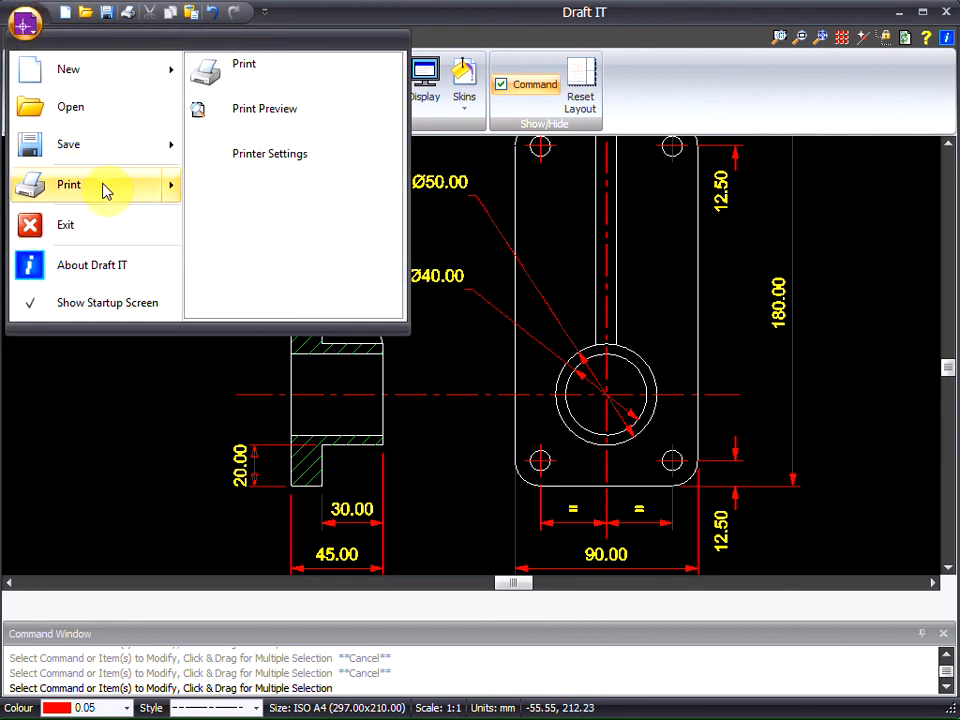
pyautogui.click(261, 111)
pyautogui.click(199, 50)
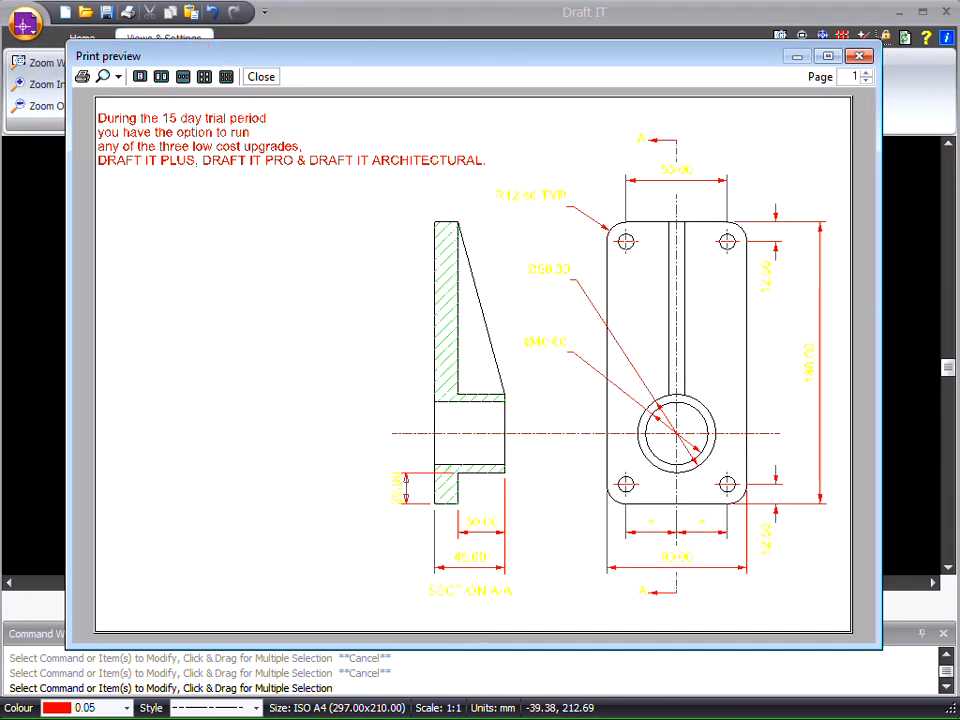
pyautogui.click(862, 57)
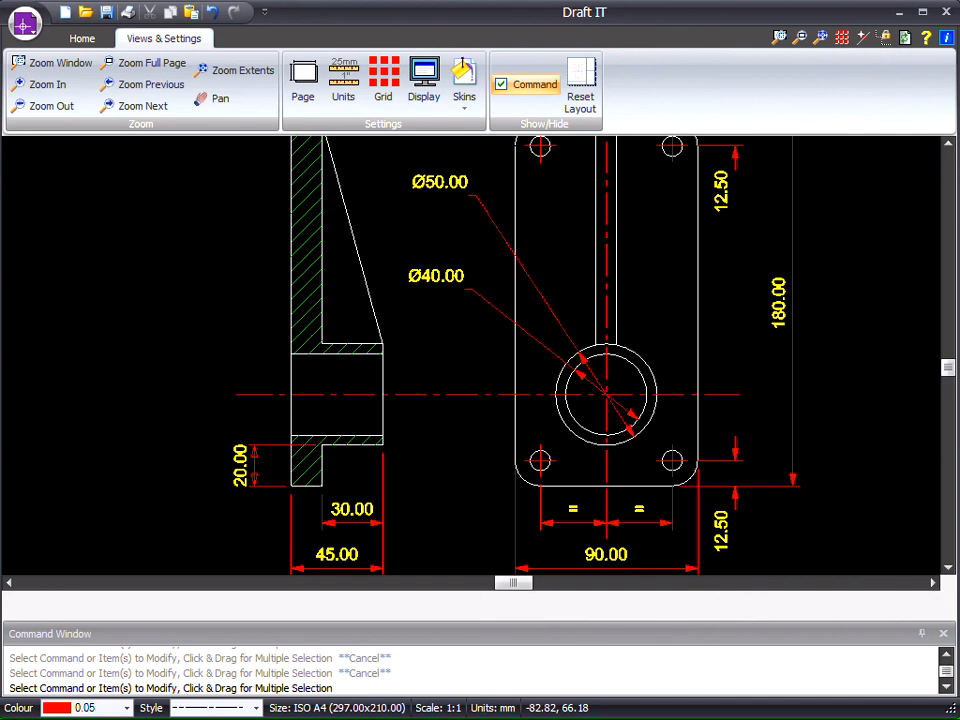